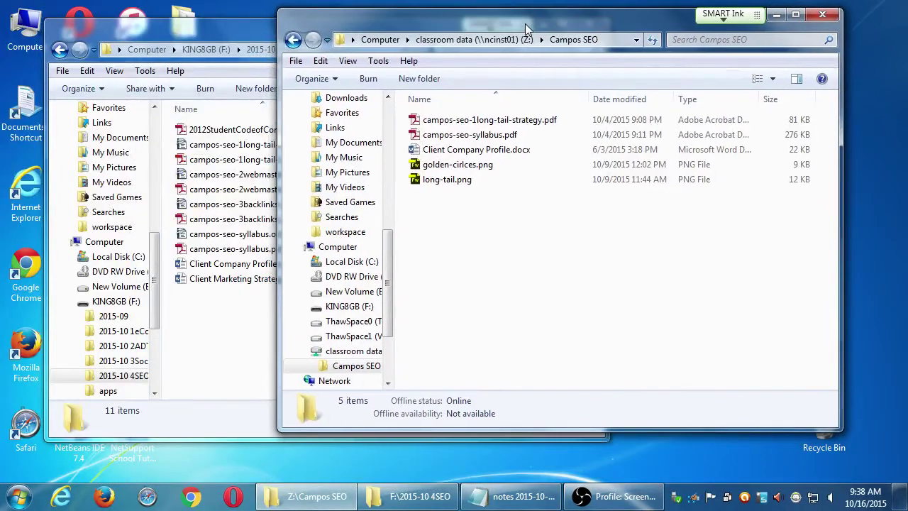
Copy Client Marketing Strategy.docx from the flash drive's 2015-10 4SEO folder into Campos SEO, then close Campos SEO
click(617, 497)
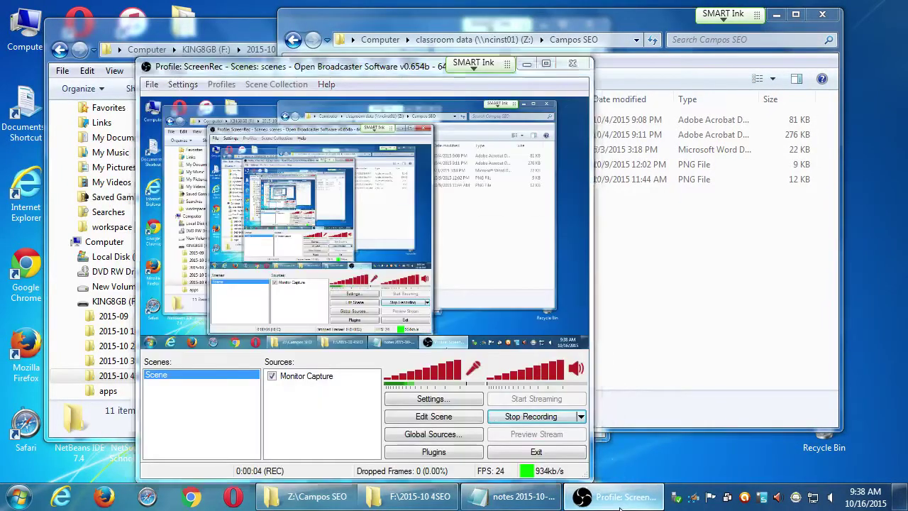
click(620, 505)
drag(563, 27, 582, 26)
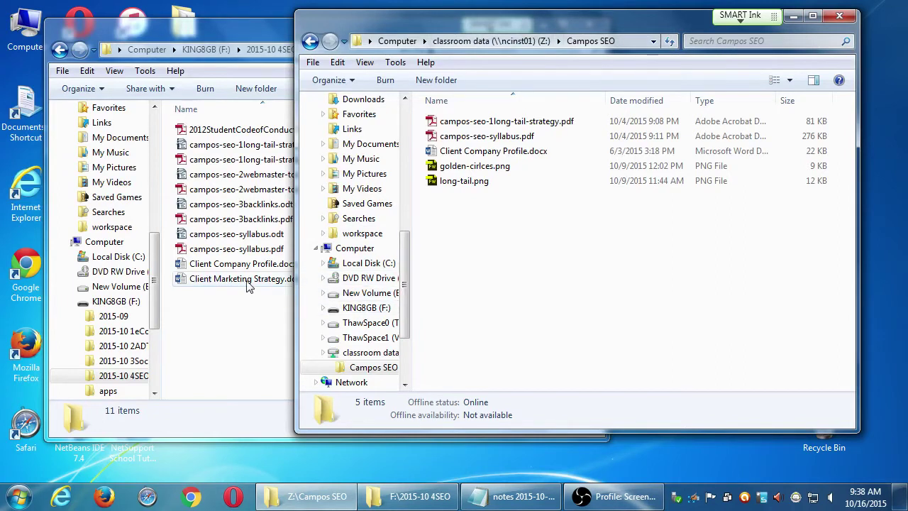
drag(247, 284, 624, 256)
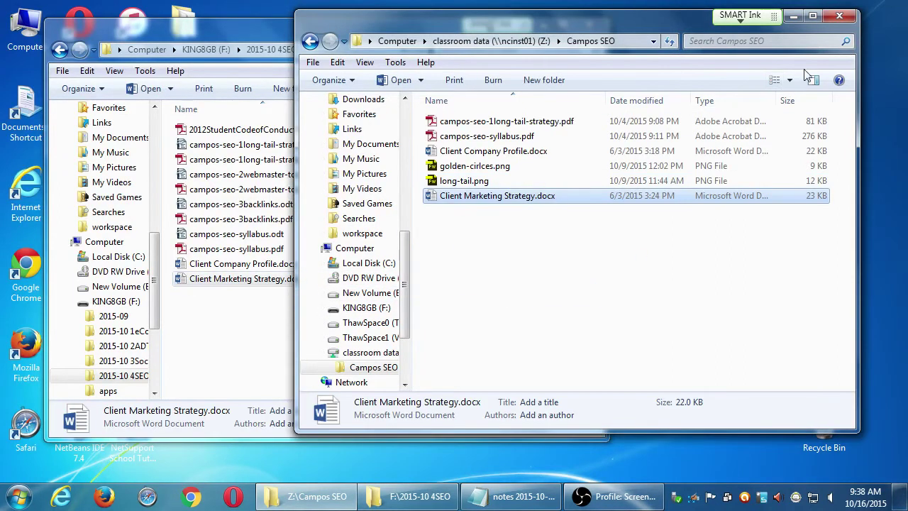
click(839, 16)
Close the flash drive folder and shift the Notepad notes window toward the lower right
click(581, 23)
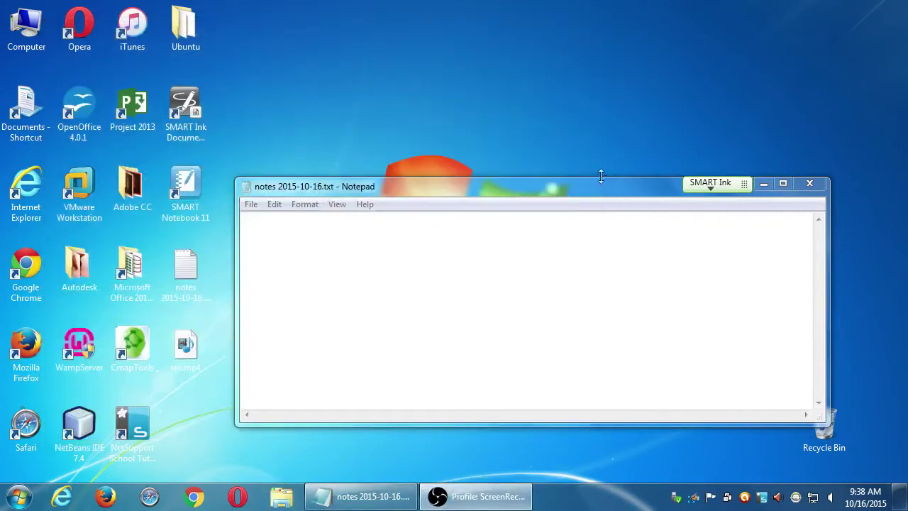
drag(601, 190, 669, 295)
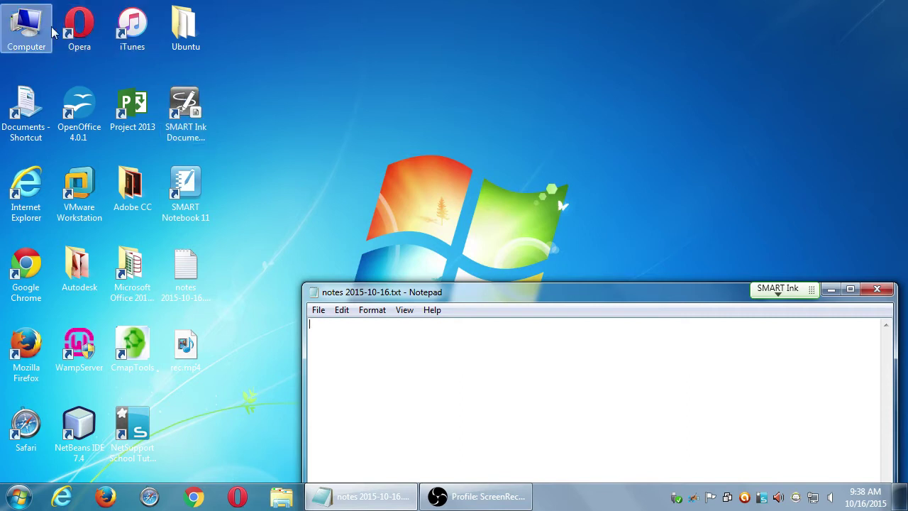
Open Computer, shift its window left, and magnify the screen to 200%
double_click(26, 28)
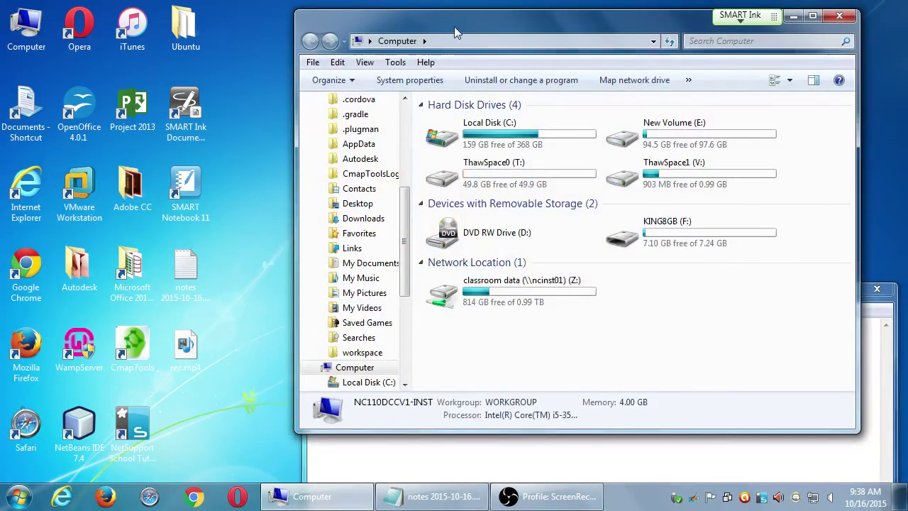
drag(454, 27, 291, 41)
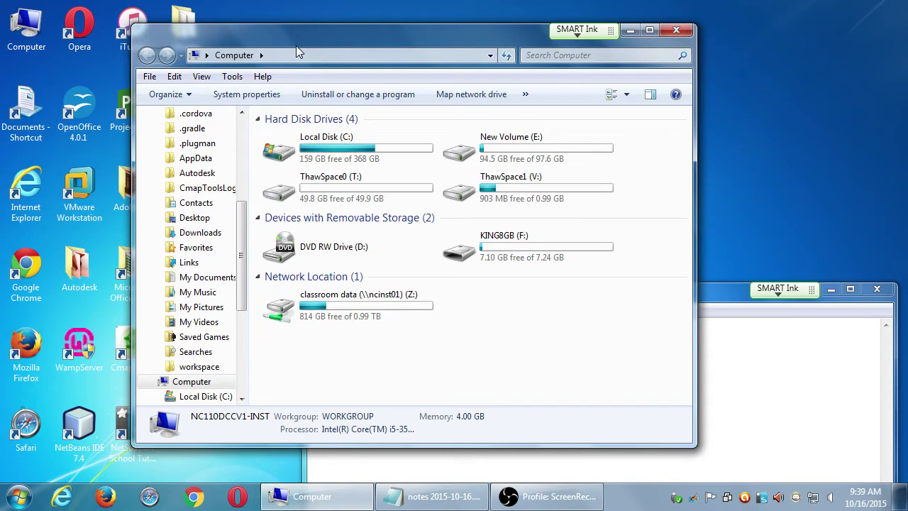
key(super+plus)
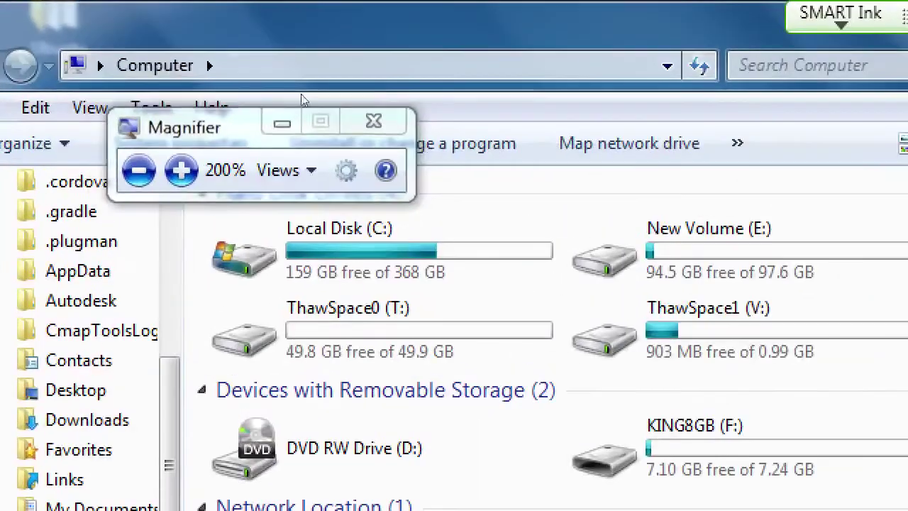
click(282, 124)
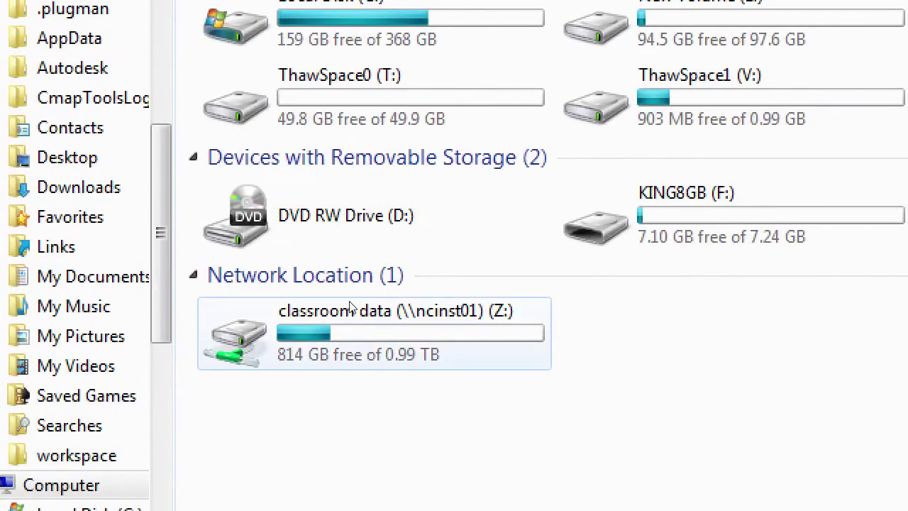
Open the classroom data (Z:) network drive and then its Campos SEO folder
click(351, 306)
double_click(351, 306)
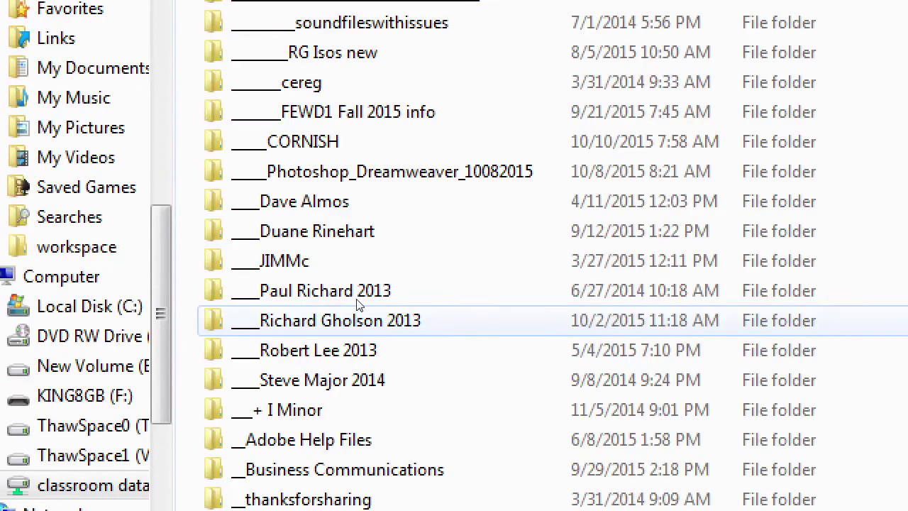
key(super)
key(Escape)
key(Down)
key(Down)
key(Down)
key(Down)
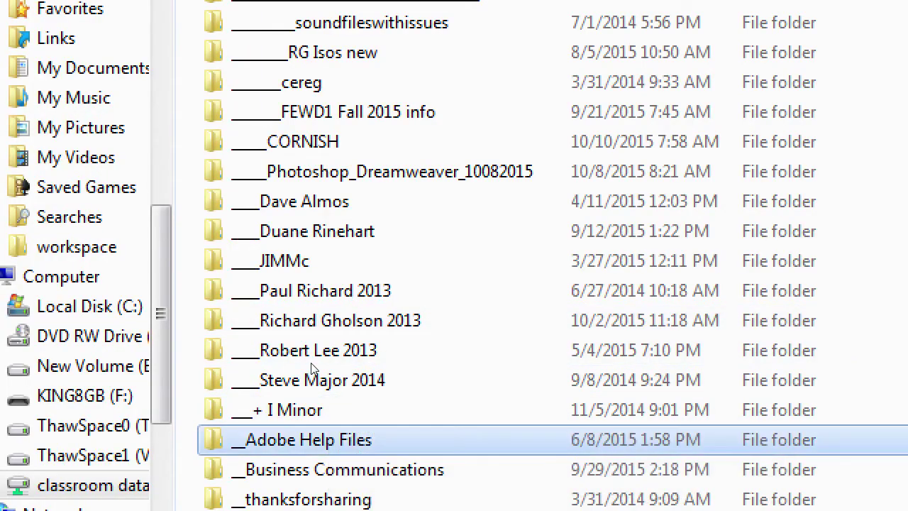
scroll(312, 364, down, 4)
scroll(367, 349, down, 2)
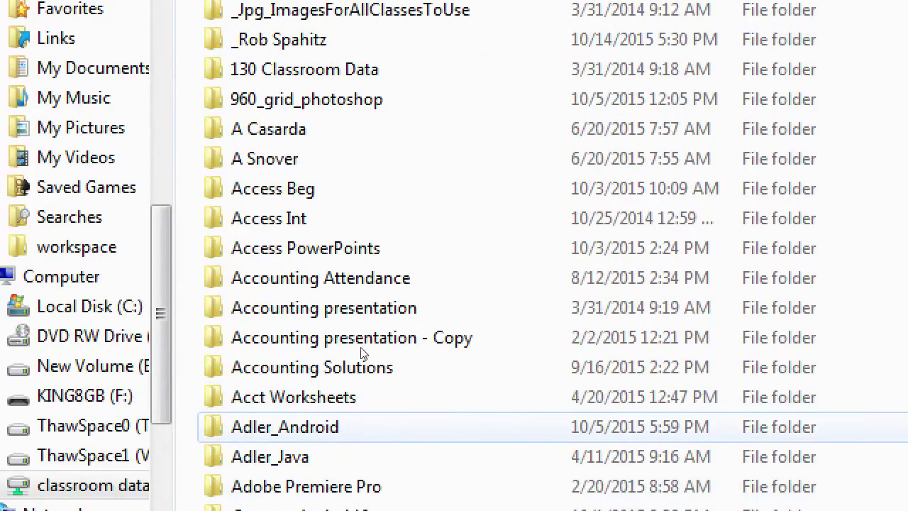
scroll(361, 350, down, 4)
scroll(363, 349, up, 1)
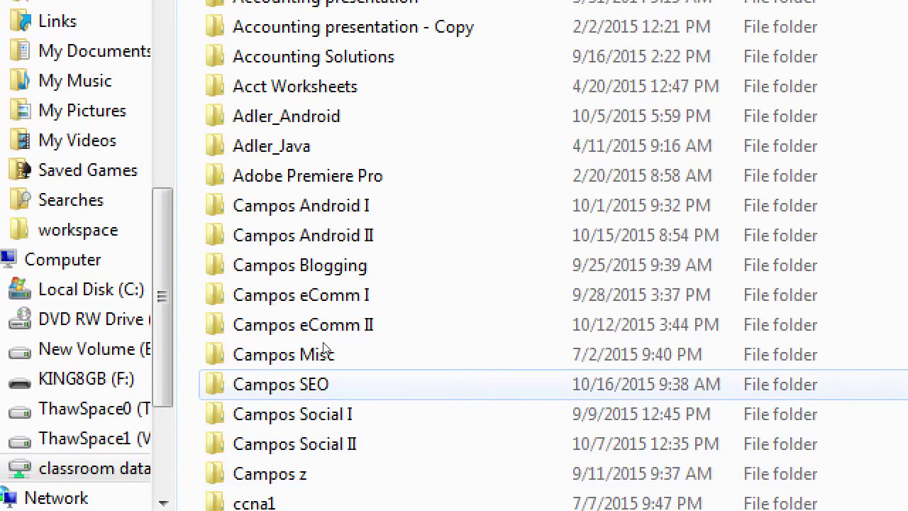
click(323, 344)
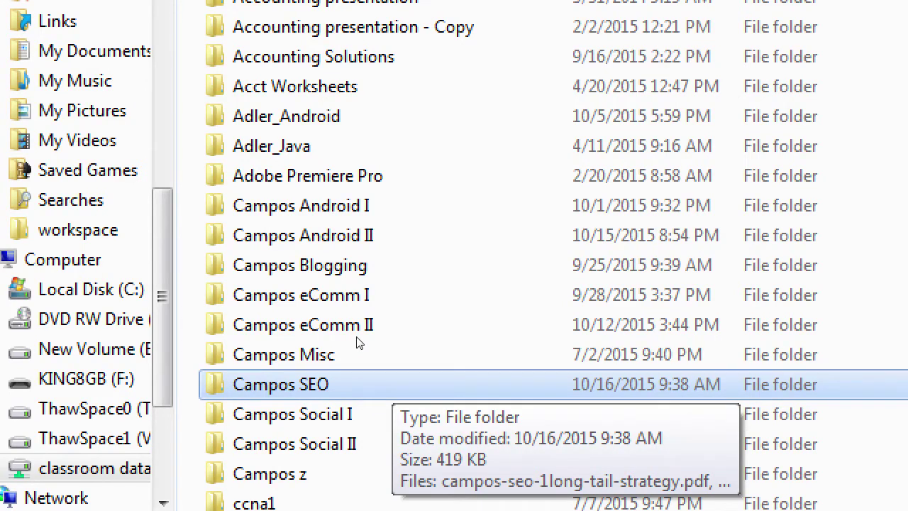
key(Return)
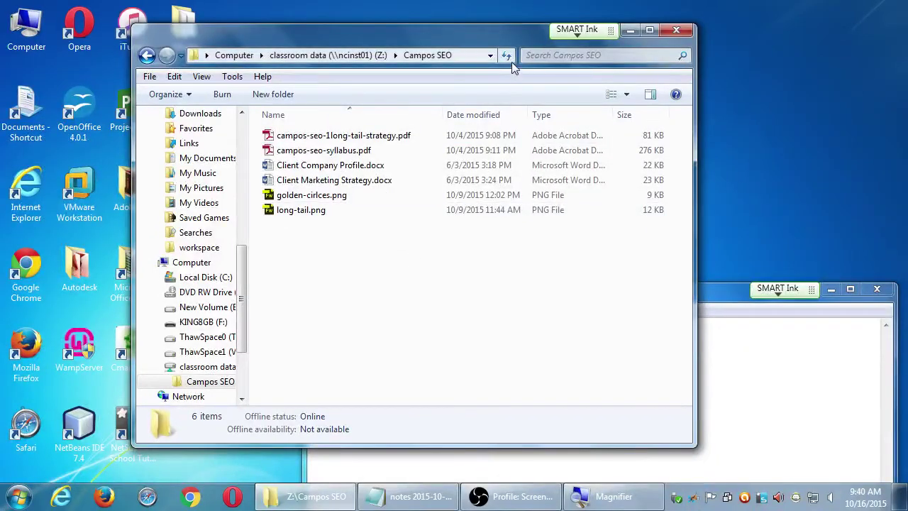
Drag a copy of Client Marketing Strategy.docx from Campos SEO onto the desktop
drag(506, 34, 566, 31)
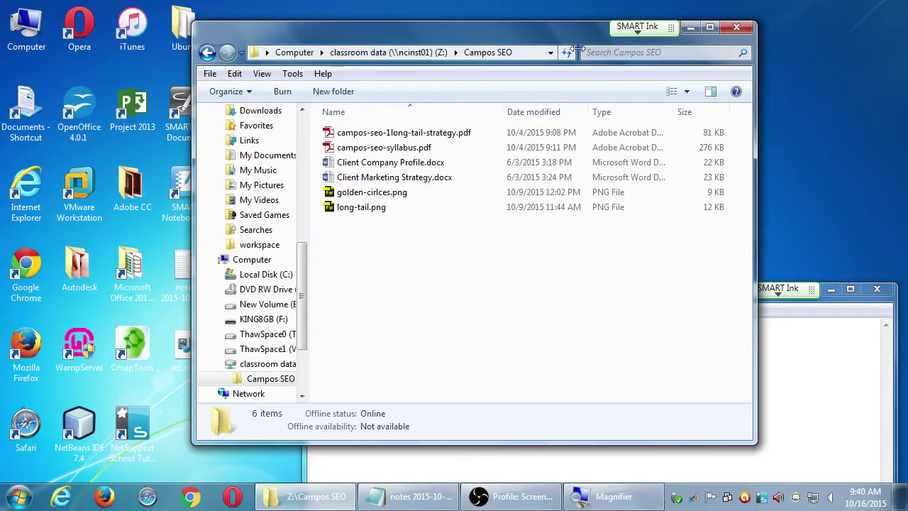
drag(570, 30, 812, 32)
drag(721, 178, 369, 125)
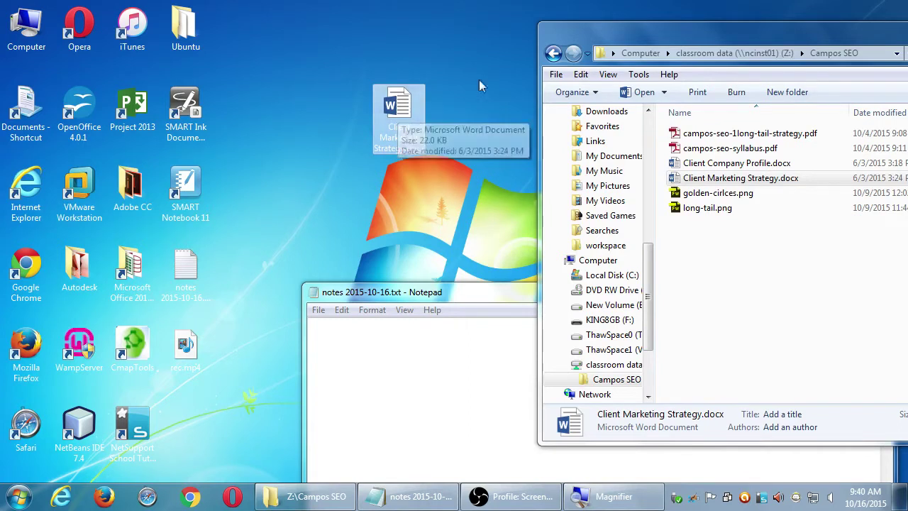
drag(574, 28, 258, 22)
drag(553, 27, 468, 127)
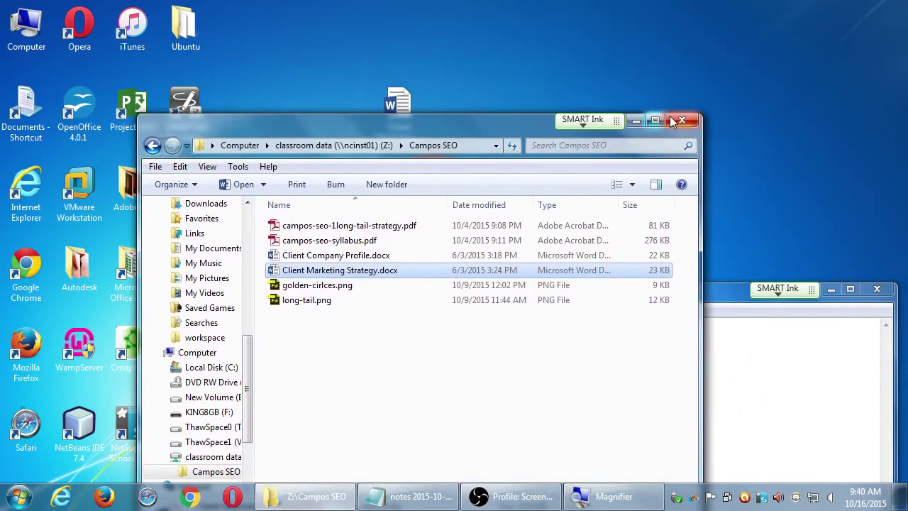
Close Campos SEO, open the desktop Client Marketing Strategy.docx in Word, and hide the Navigation pane
click(681, 121)
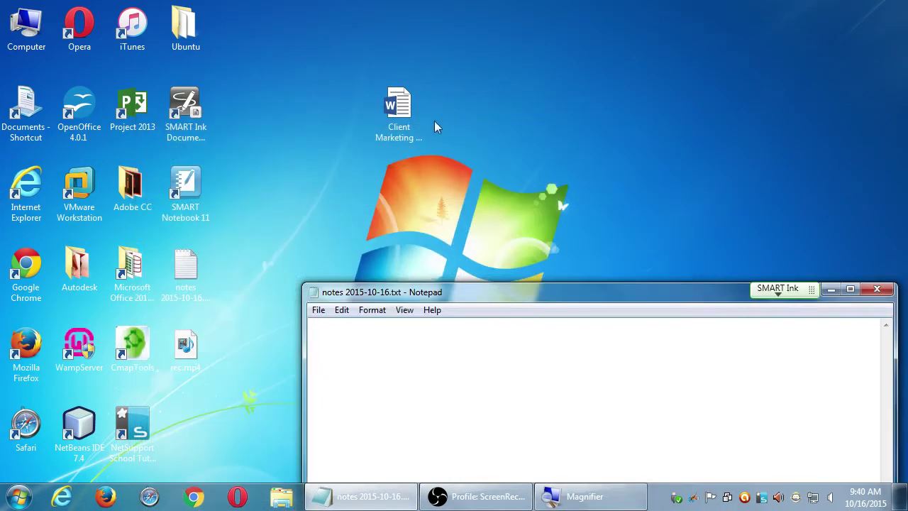
double_click(407, 107)
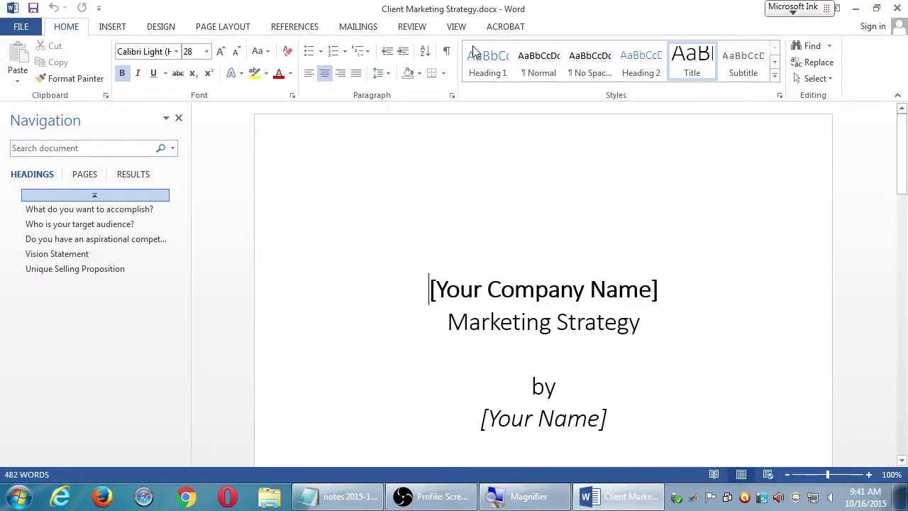
click(178, 118)
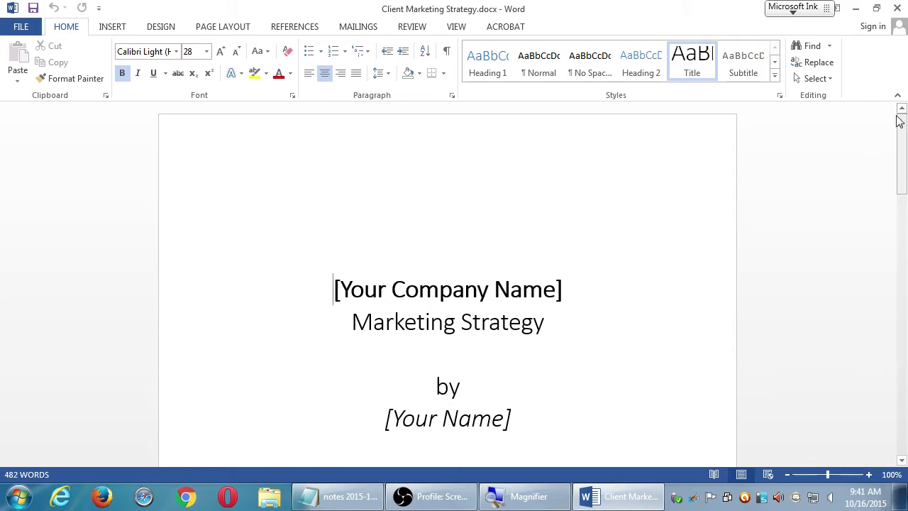
drag(903, 130, 903, 165)
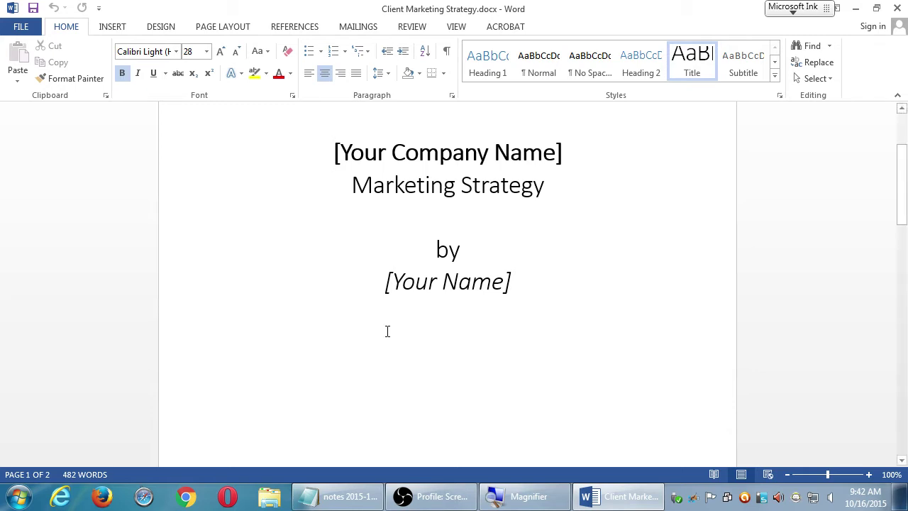
scroll(469, 364, down, 2)
scroll(469, 364, down, 8)
scroll(452, 371, down, 6)
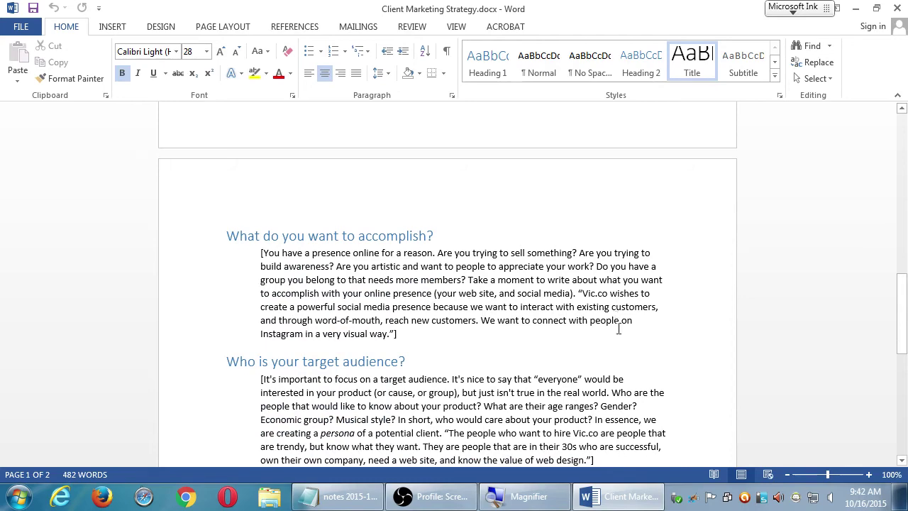
scroll(603, 326, down, 8)
scroll(629, 315, up, 7)
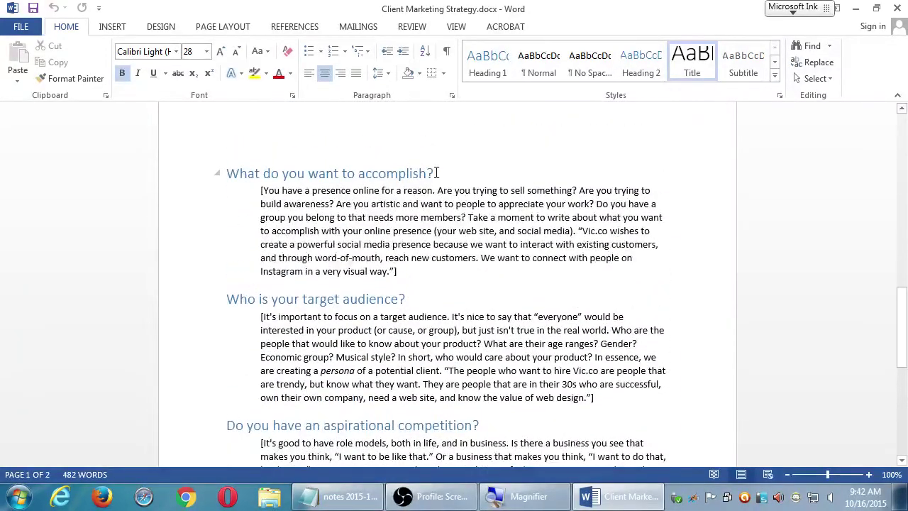
drag(434, 173, 225, 176)
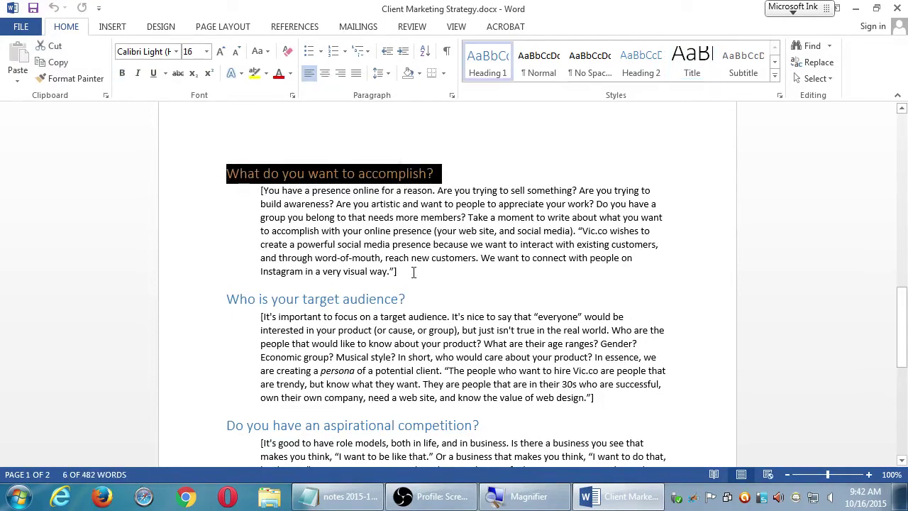
click(470, 268)
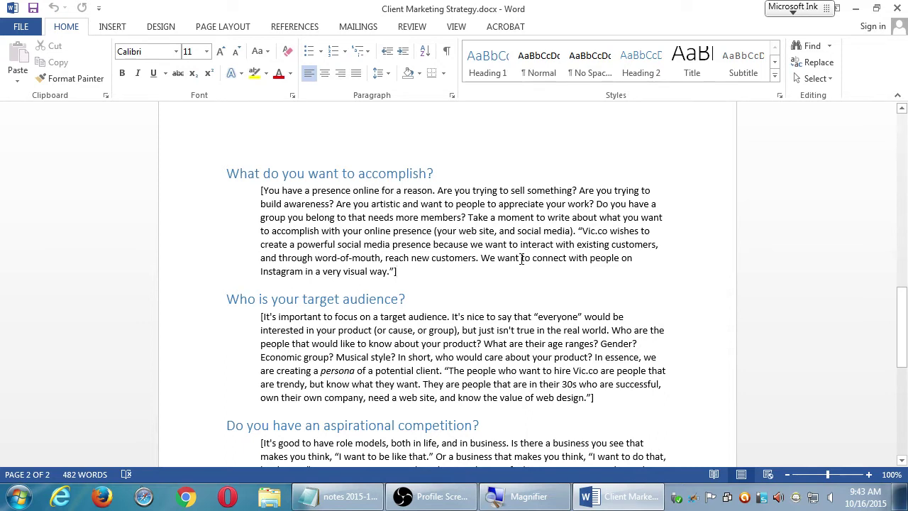
drag(582, 231, 614, 228)
click(615, 229)
drag(583, 235, 389, 271)
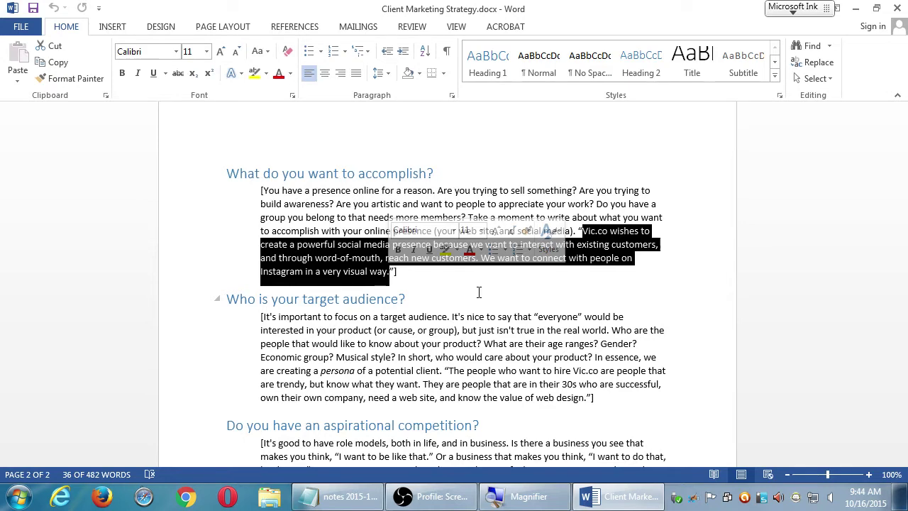
click(478, 292)
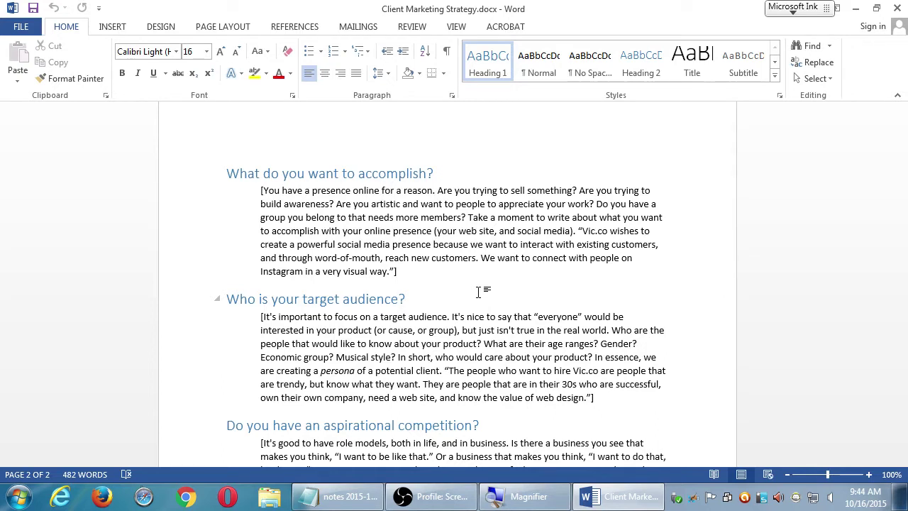
double_click(391, 174)
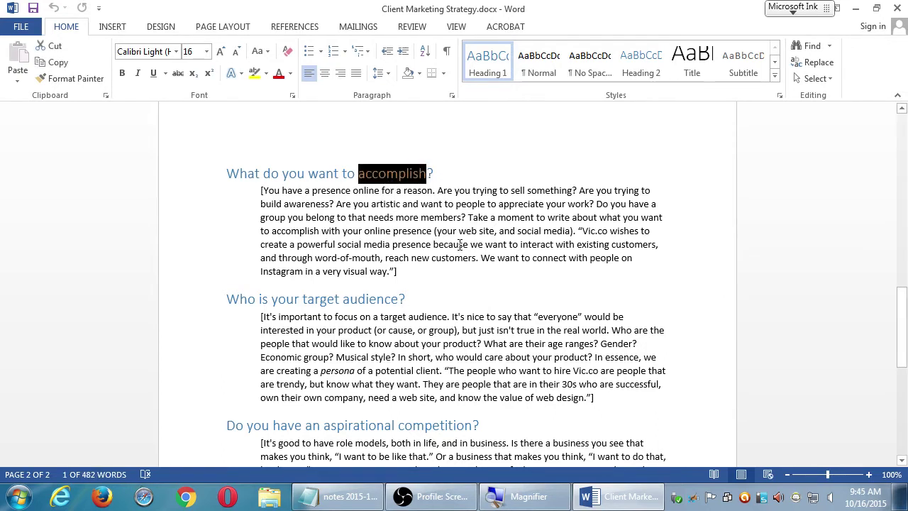
click(459, 244)
click(448, 271)
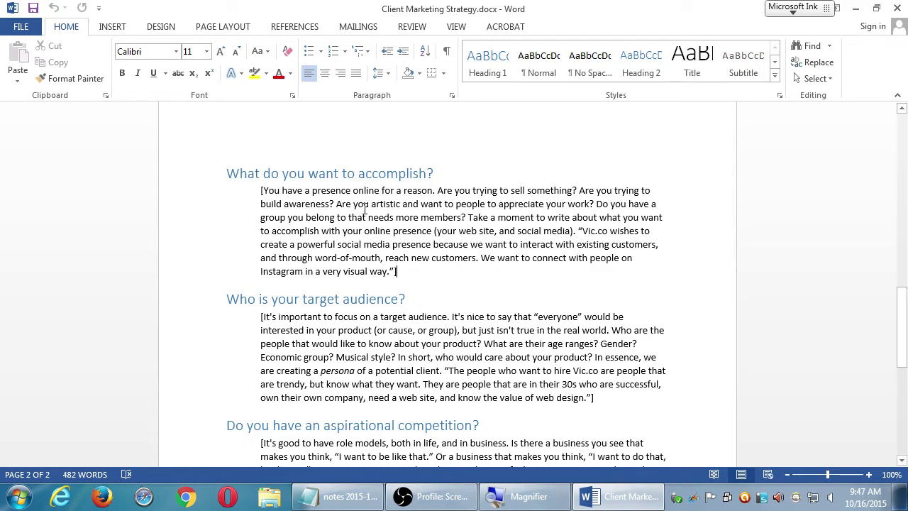
drag(291, 173, 428, 175)
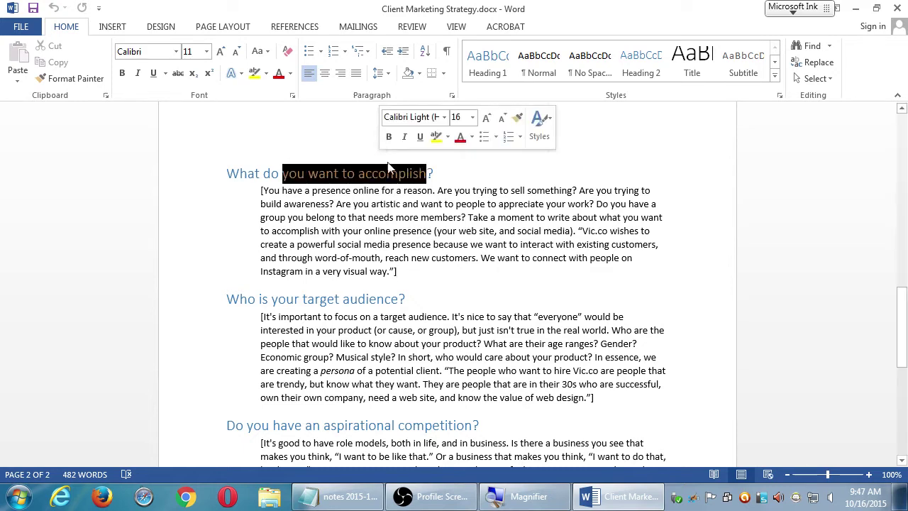
click(447, 178)
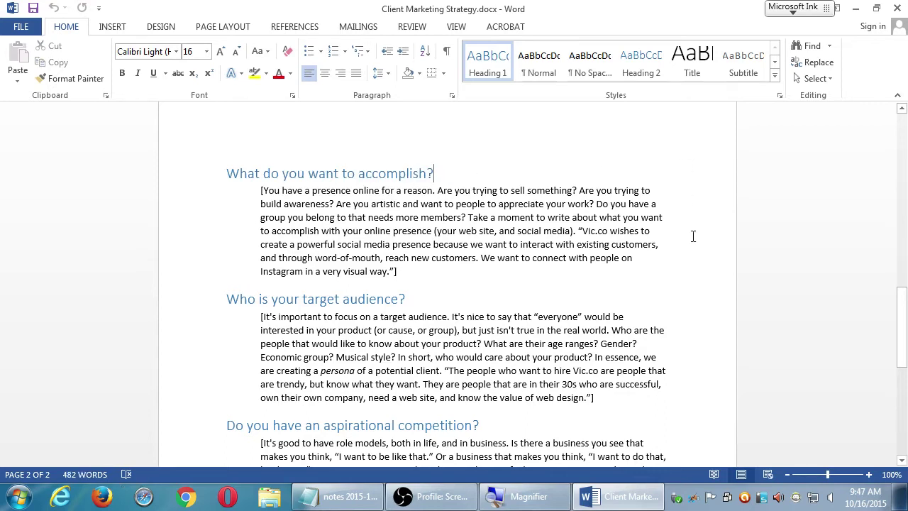
drag(902, 306, 902, 317)
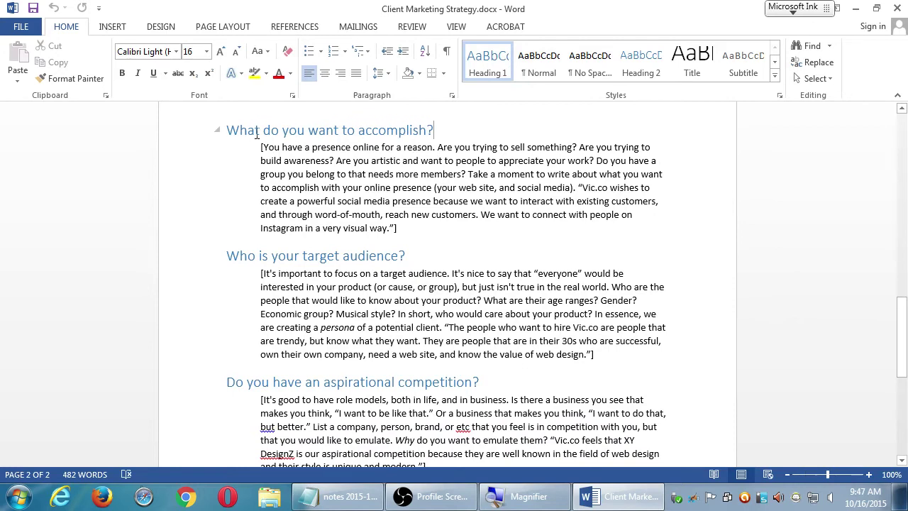
drag(248, 132, 474, 227)
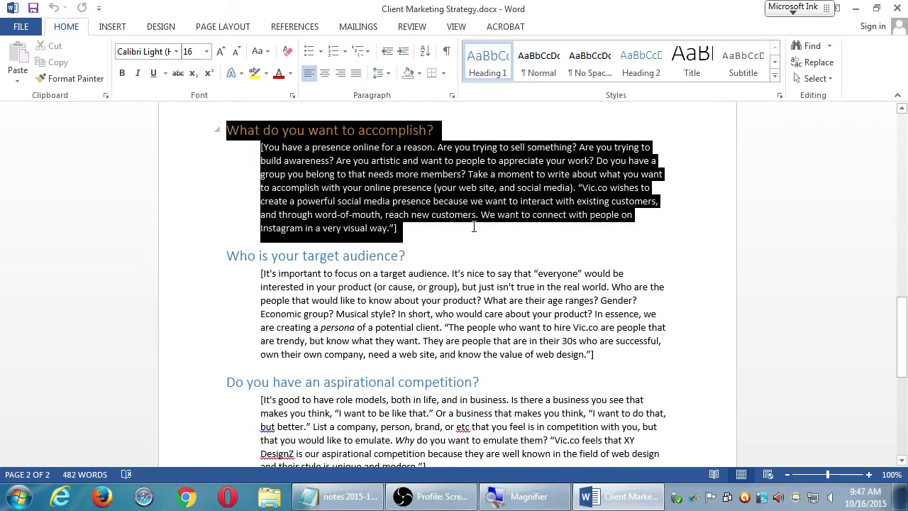
click(485, 122)
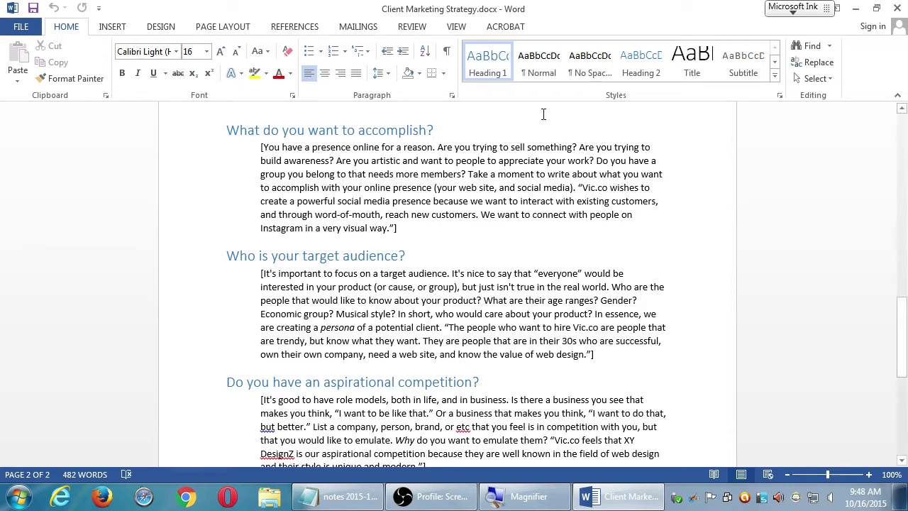
drag(903, 324, 902, 340)
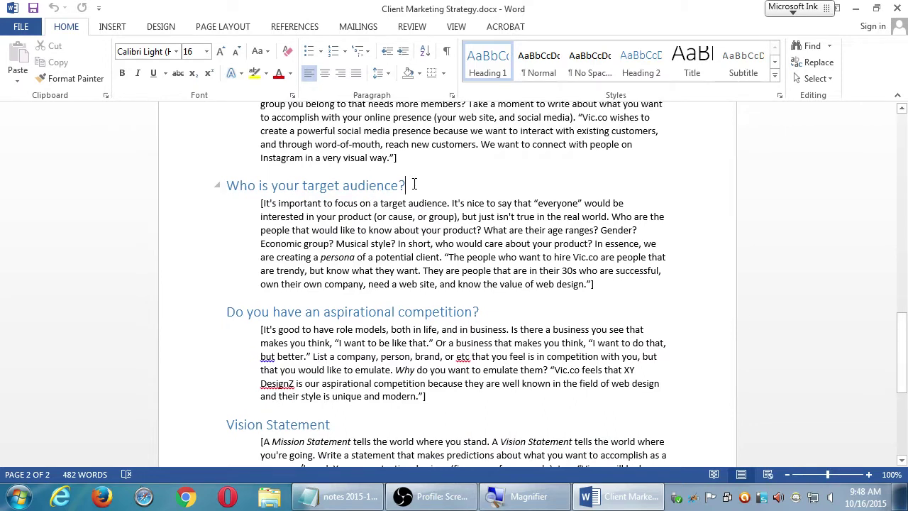
drag(407, 185, 226, 186)
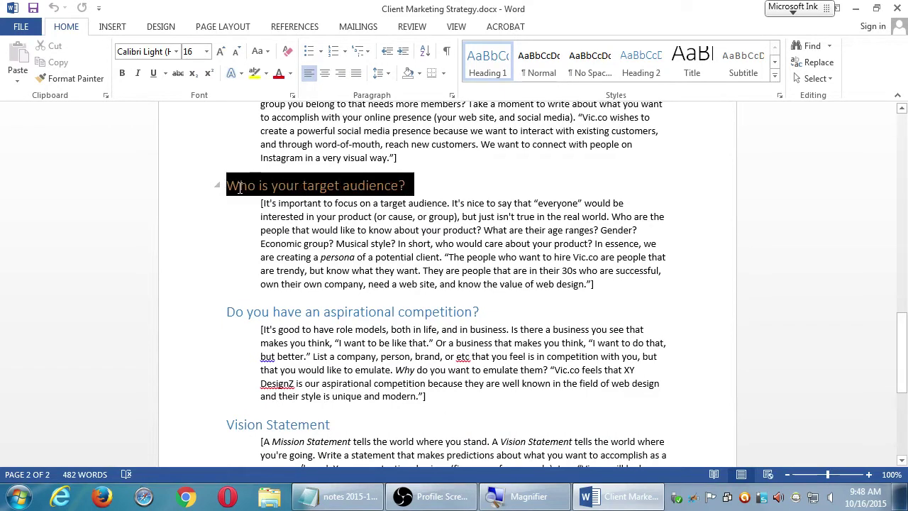
click(491, 177)
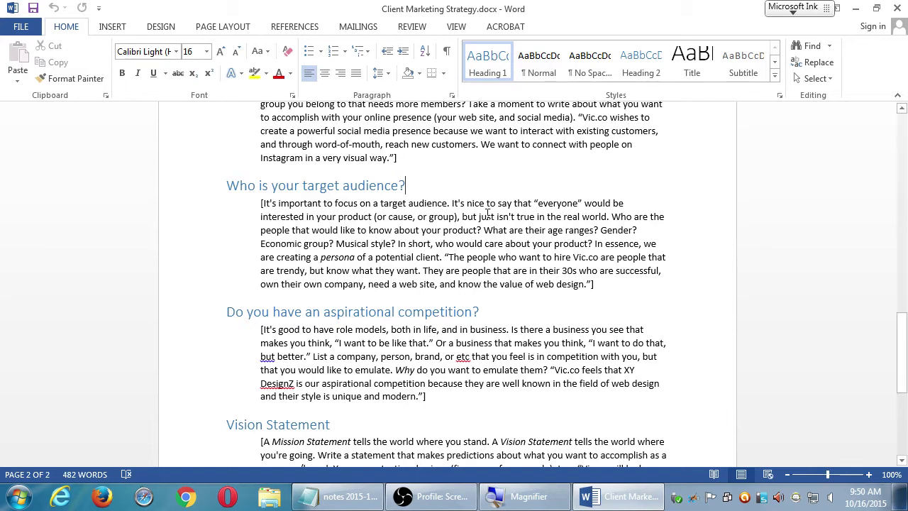
drag(514, 204, 579, 206)
click(633, 205)
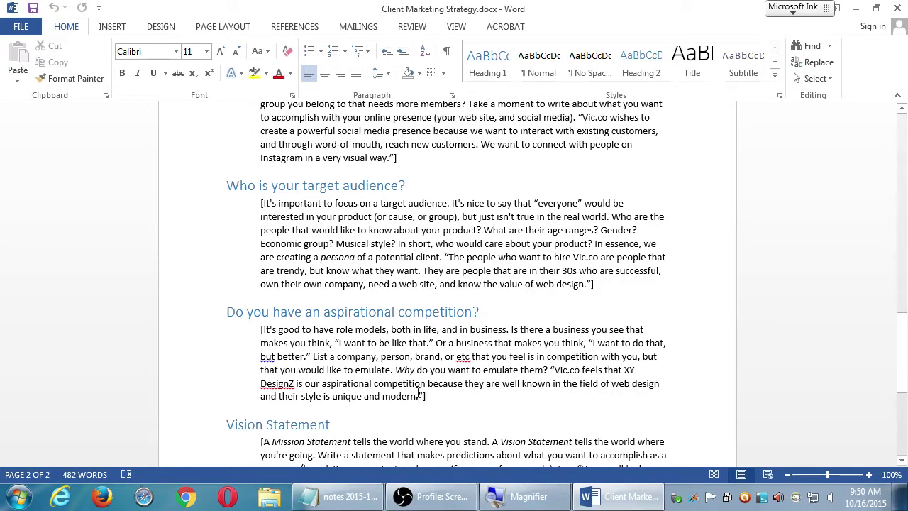
triple_click(255, 329)
click(635, 217)
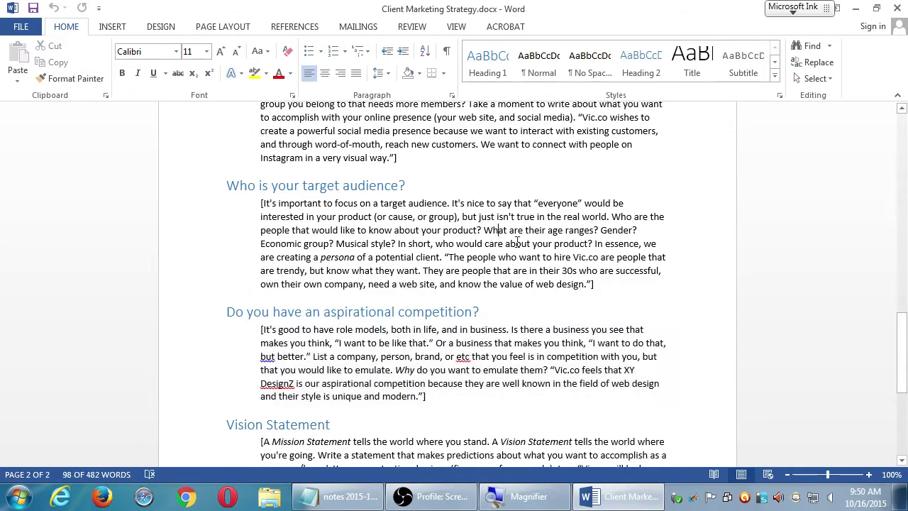
drag(611, 281, 259, 204)
click(315, 217)
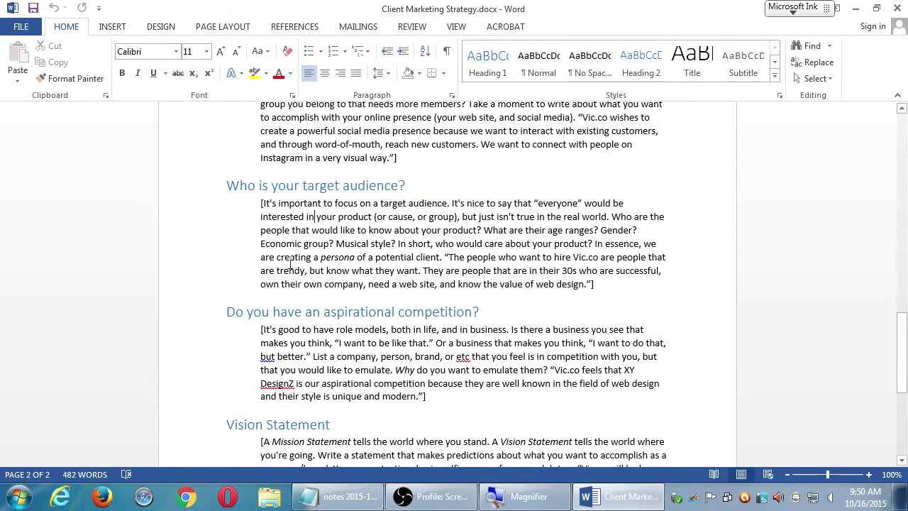
drag(276, 257, 359, 257)
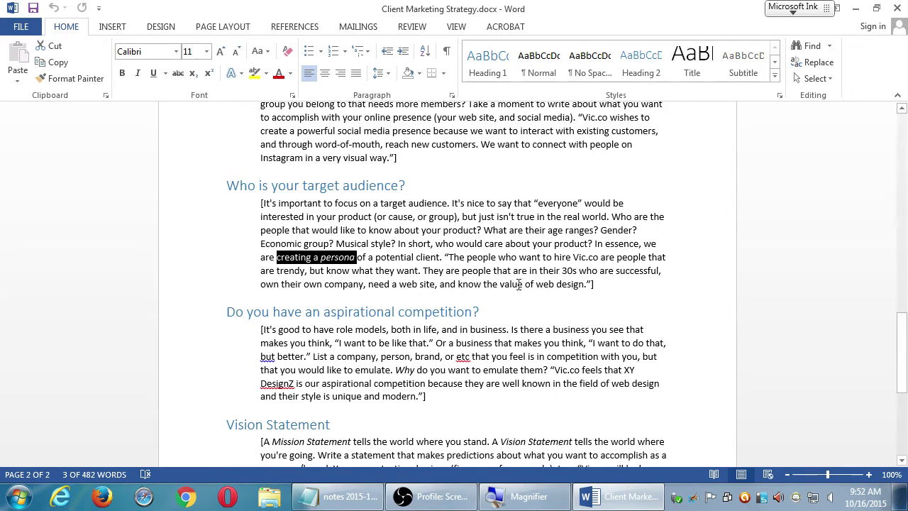
drag(445, 257, 593, 284)
key(End)
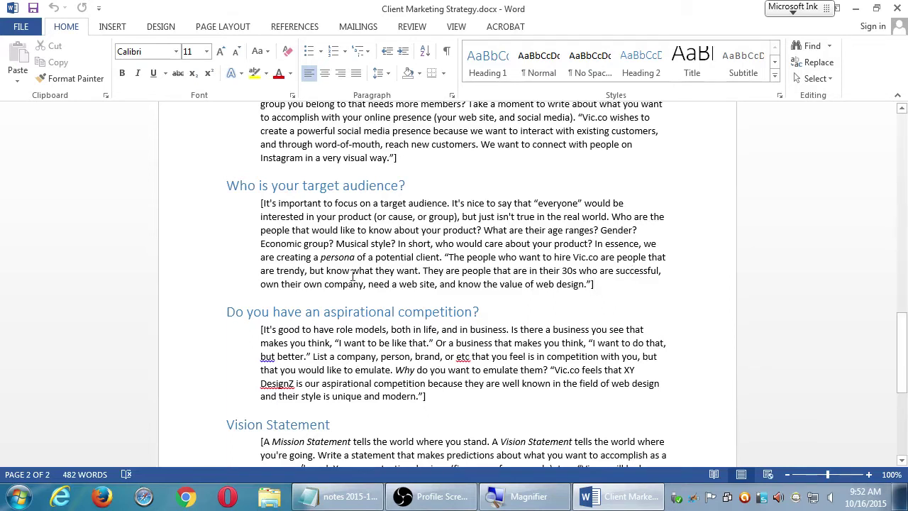
drag(275, 270, 360, 271)
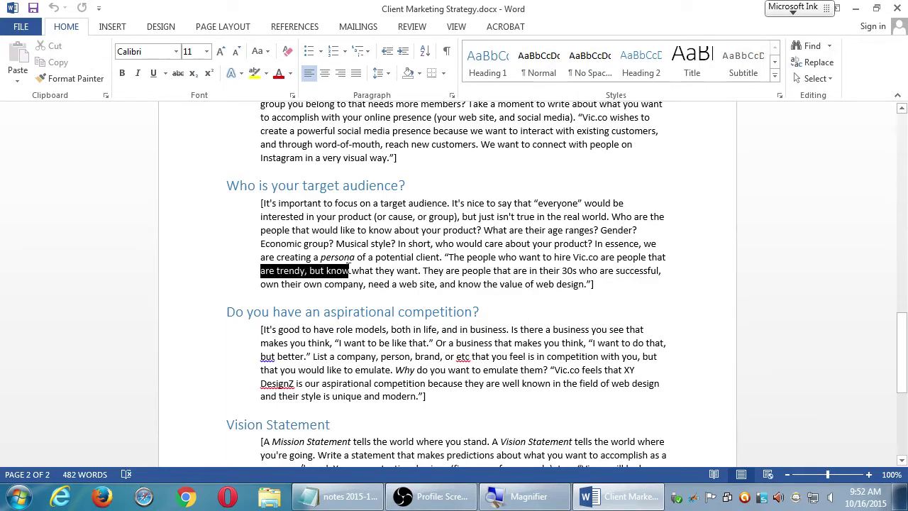
click(397, 271)
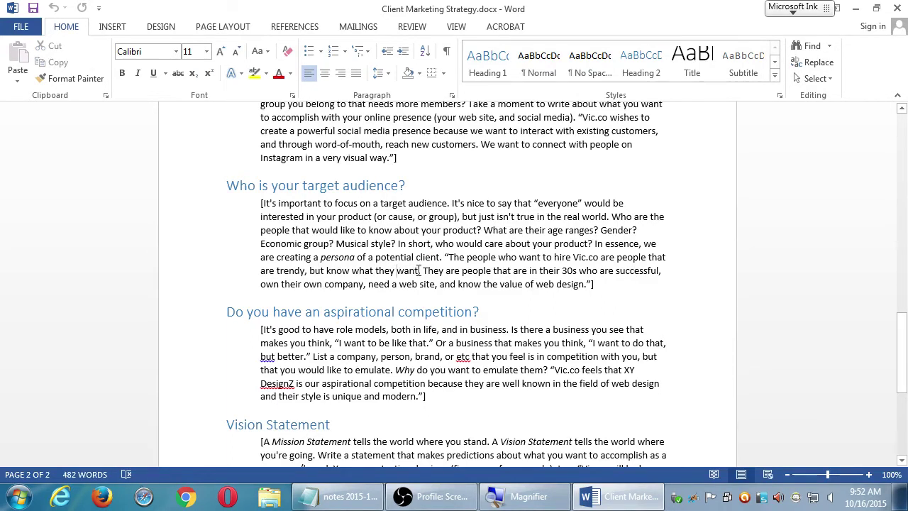
drag(418, 270, 273, 268)
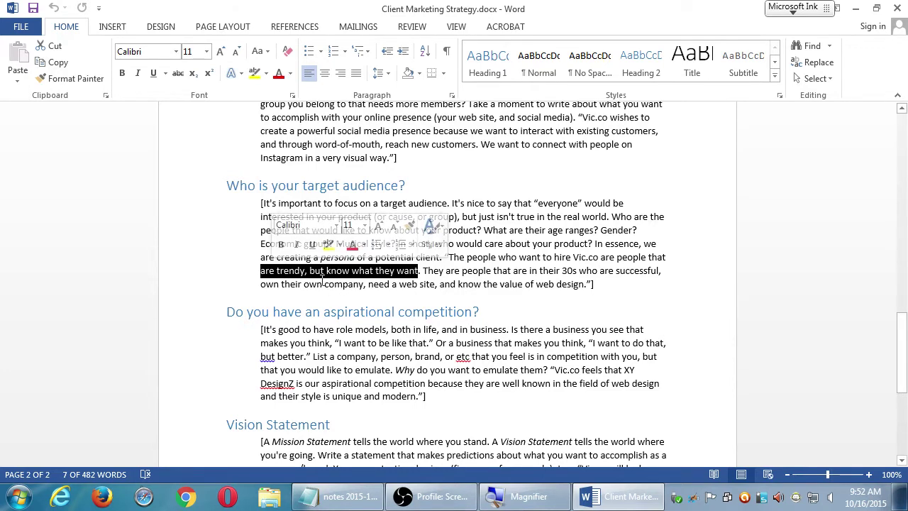
click(296, 273)
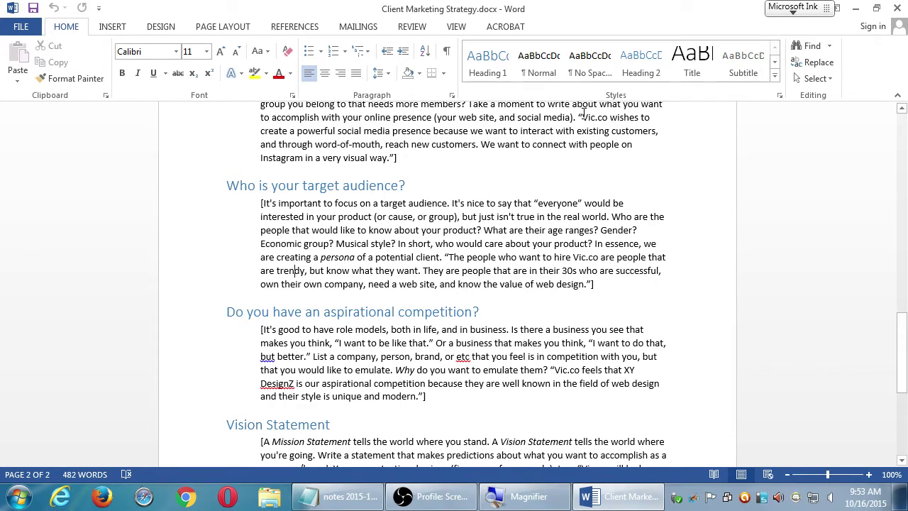
drag(583, 117, 610, 117)
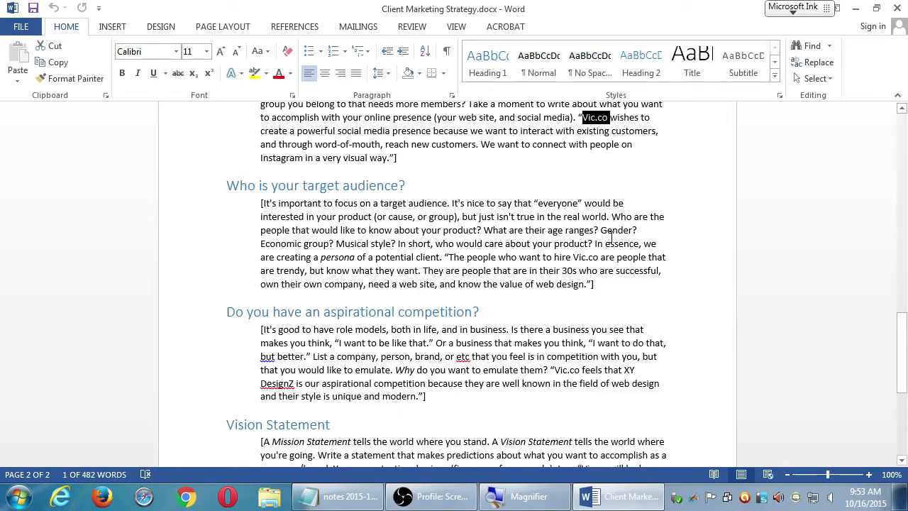
click(580, 257)
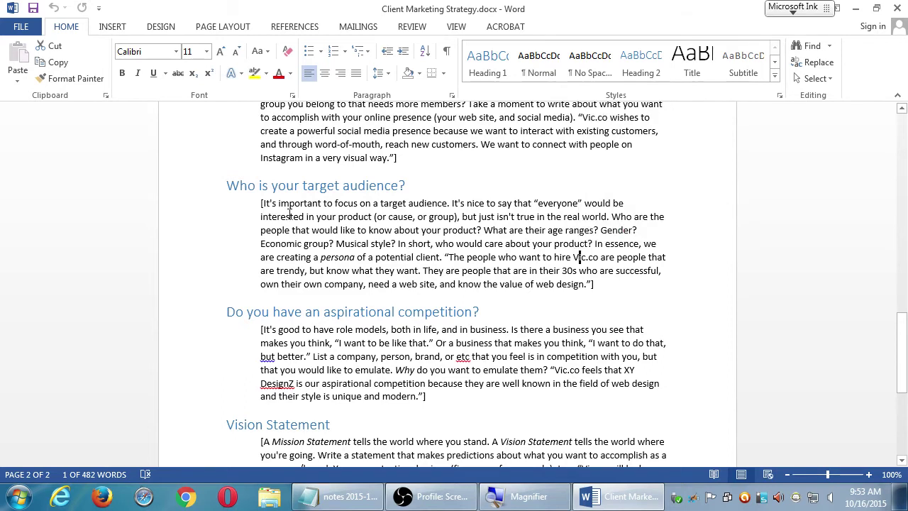
drag(281, 186, 493, 271)
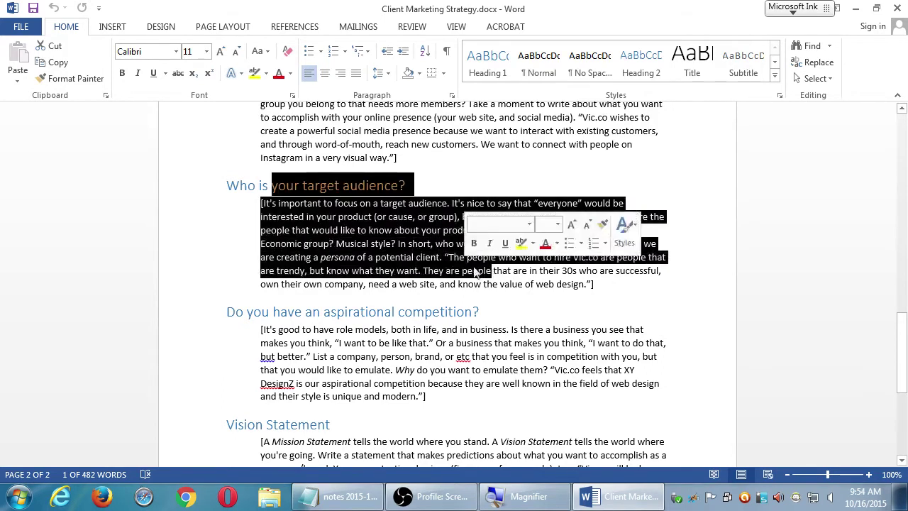
click(537, 282)
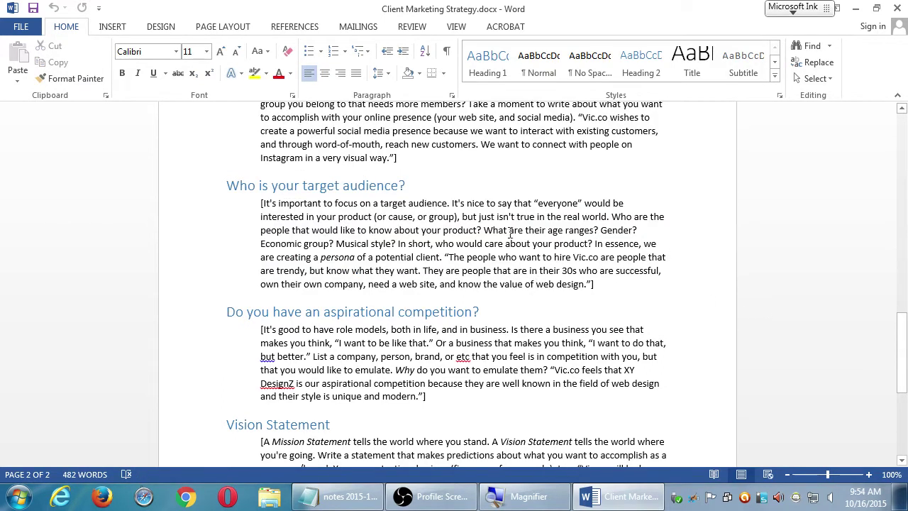
drag(444, 230, 635, 230)
click(562, 270)
drag(485, 230, 592, 231)
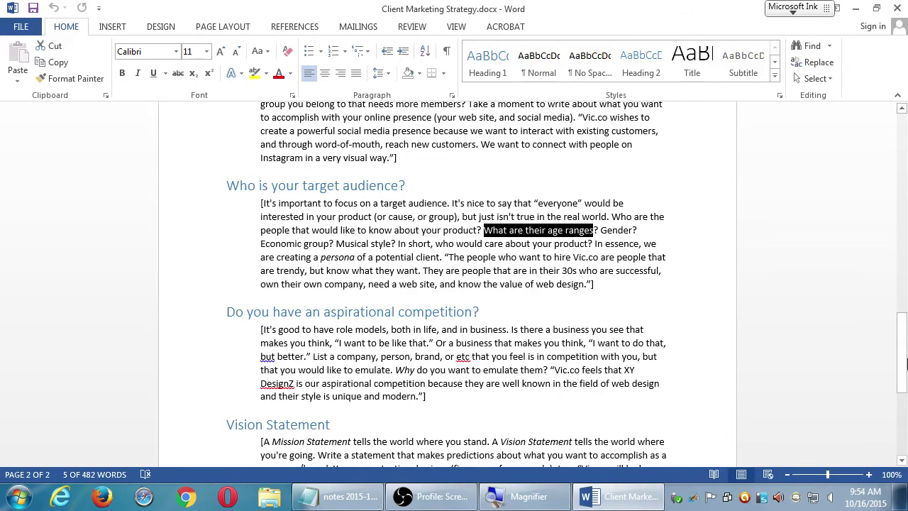
drag(904, 335, 903, 371)
click(464, 206)
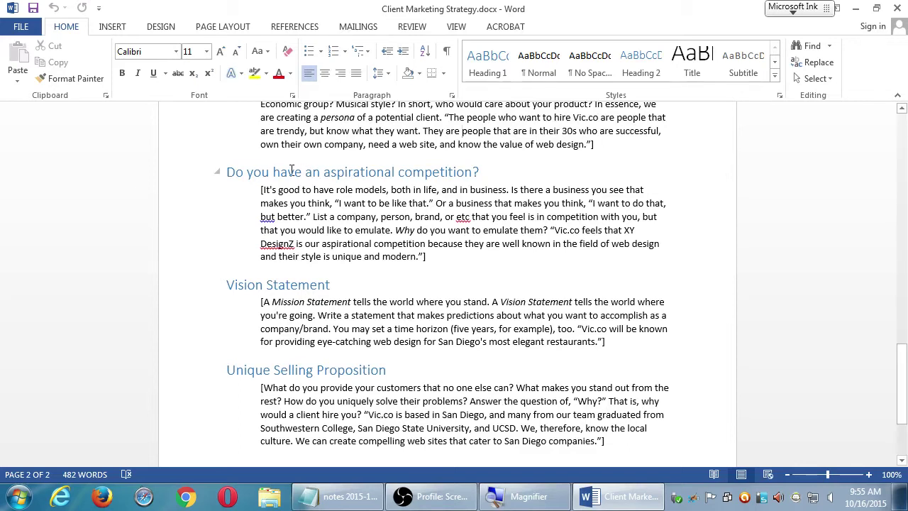
drag(273, 172, 472, 172)
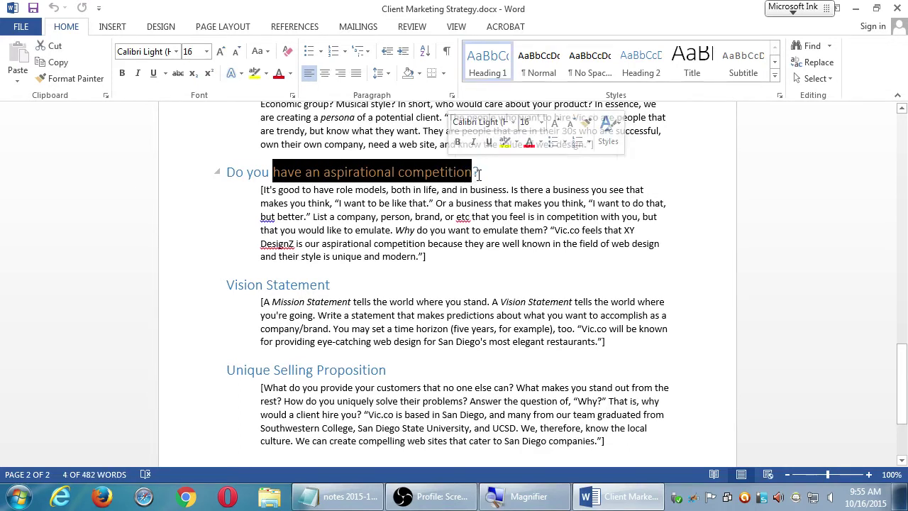
click(480, 172)
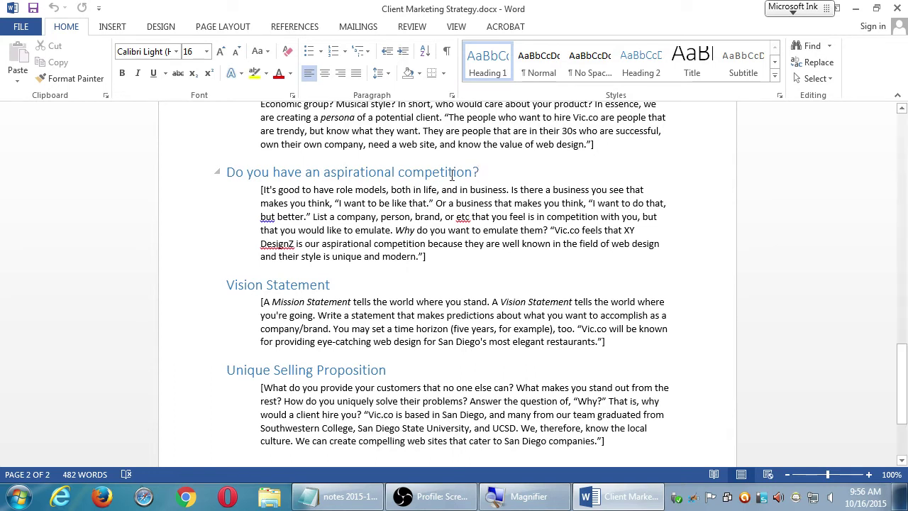
drag(323, 172, 471, 177)
click(466, 204)
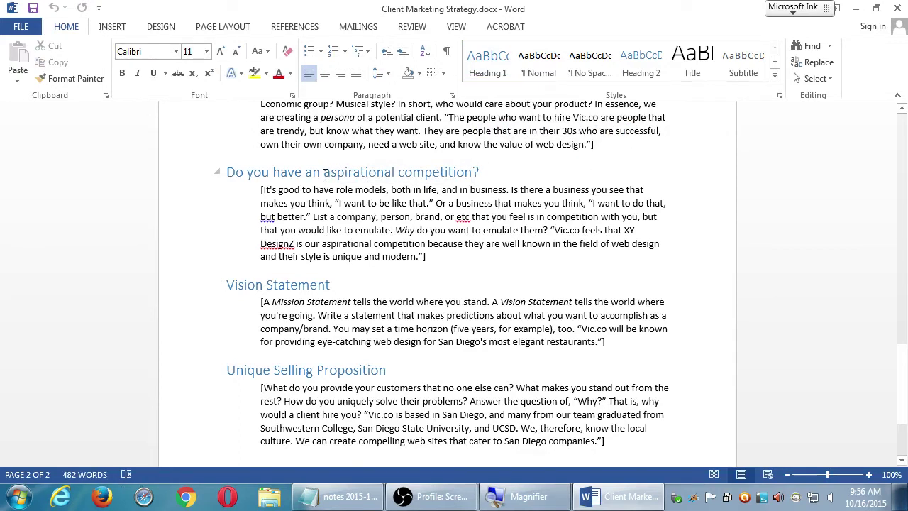
drag(323, 173, 472, 172)
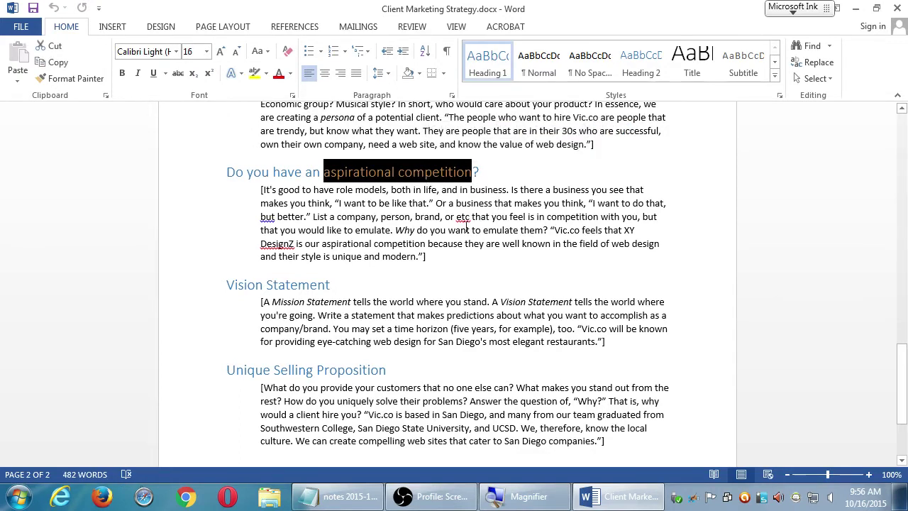
drag(465, 230, 465, 244)
click(472, 255)
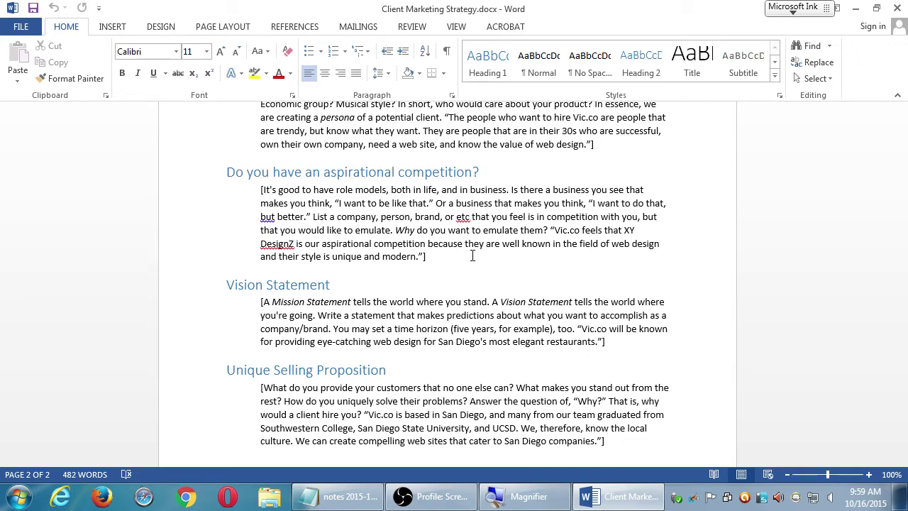
drag(392, 203, 466, 248)
click(487, 248)
drag(389, 203, 430, 211)
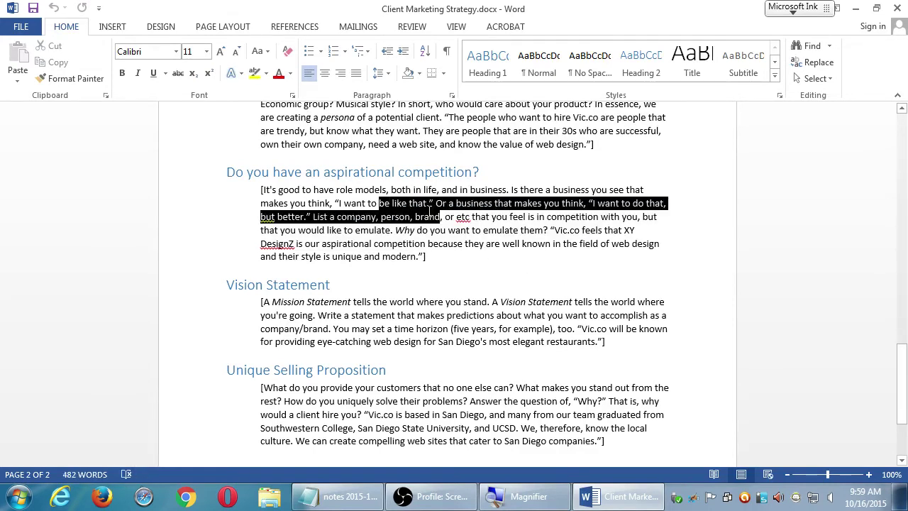
click(461, 258)
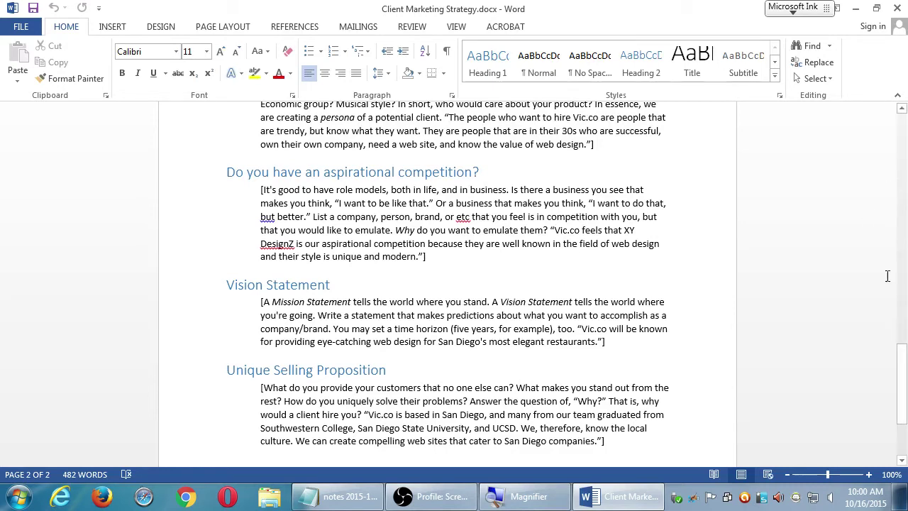
drag(904, 363, 904, 369)
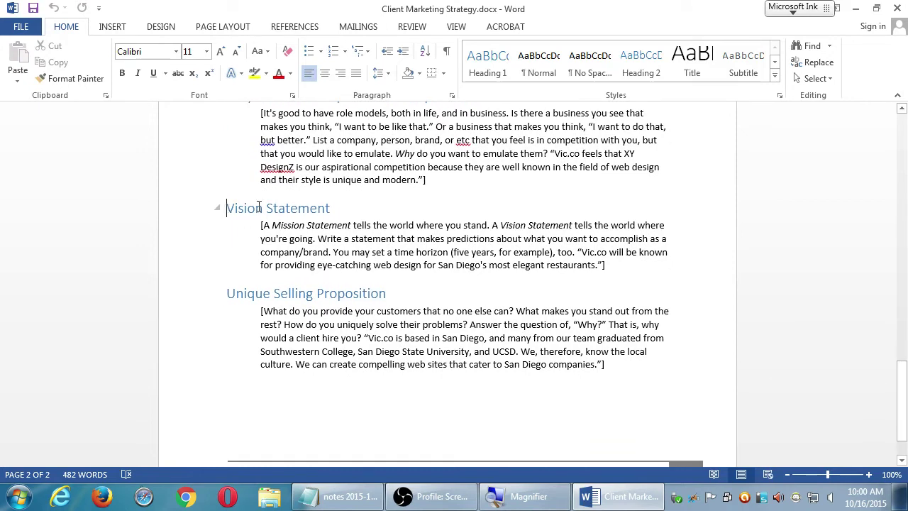
drag(227, 207, 374, 215)
click(381, 216)
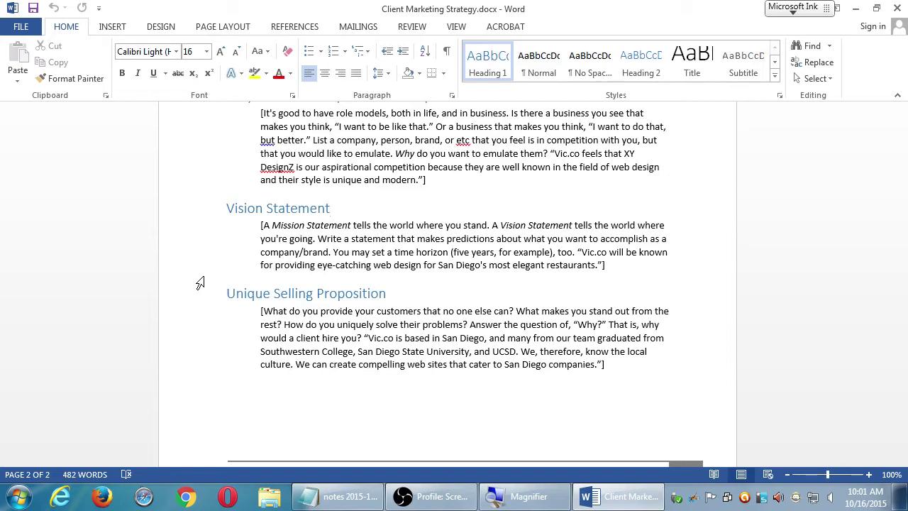
scroll(393, 397, up, 4)
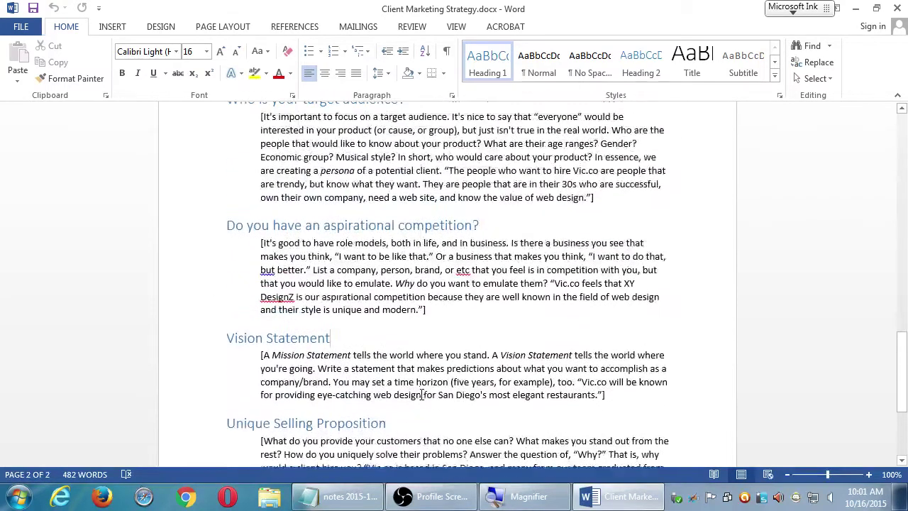
drag(304, 137, 398, 136)
scroll(366, 367, down, 1)
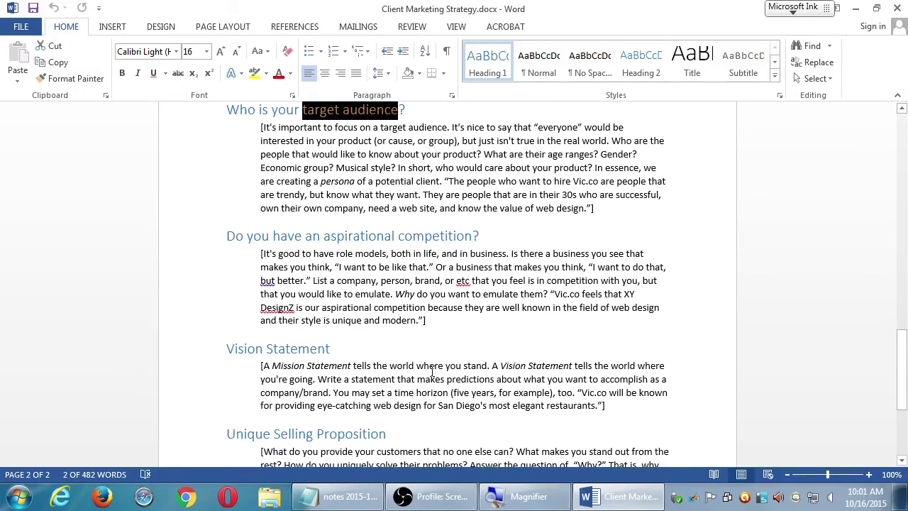
scroll(496, 383, down, 1)
click(605, 391)
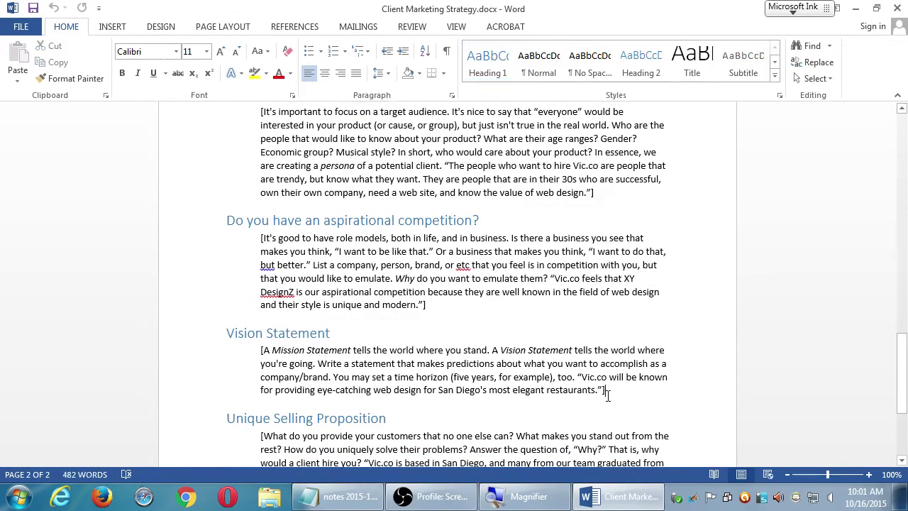
double_click(579, 394)
click(619, 400)
Launch Chrome and scroll the sdce.edu Mission Statement page down to its Vision Statement
click(187, 497)
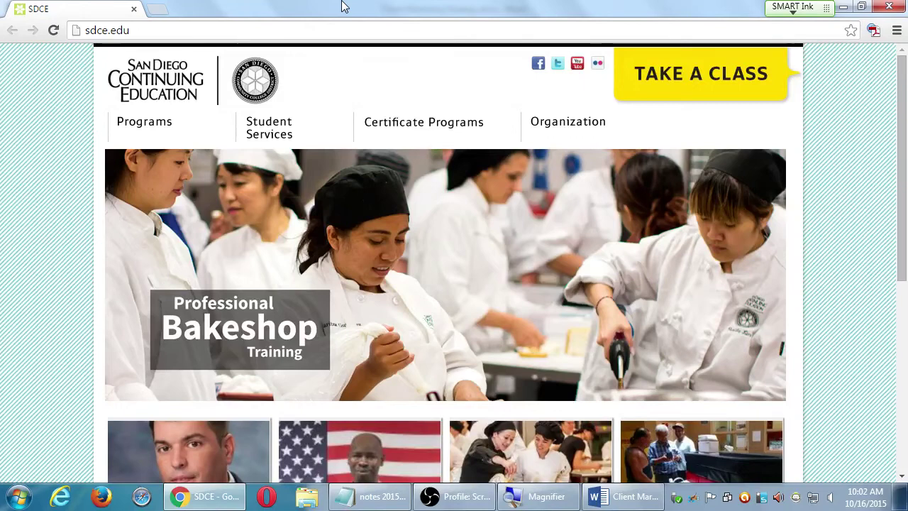
scroll(511, 177, down, 5)
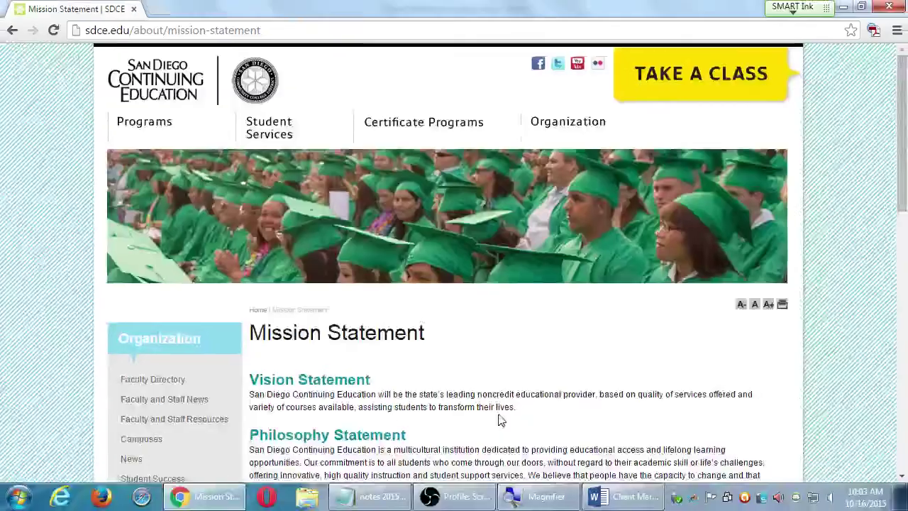
scroll(496, 426, down, 1)
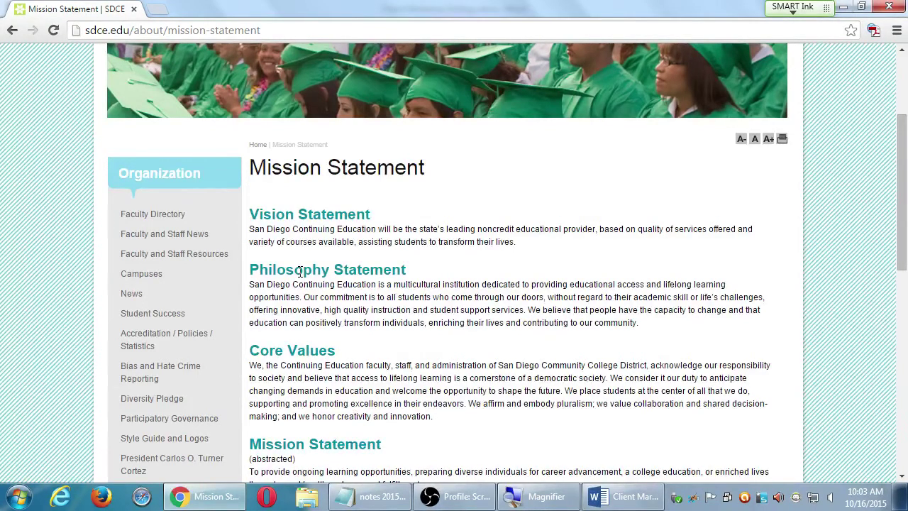
scroll(313, 293, down, 1)
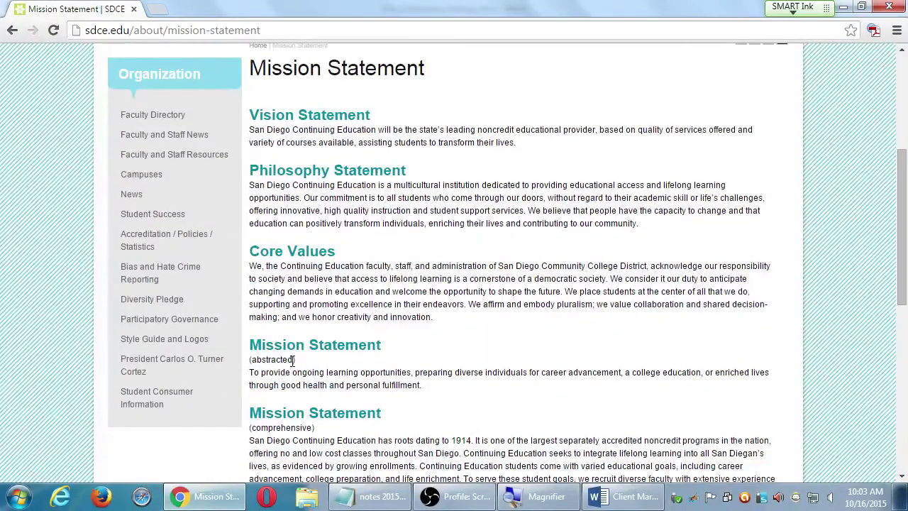
scroll(293, 362, down, 1)
scroll(293, 362, down, 1)
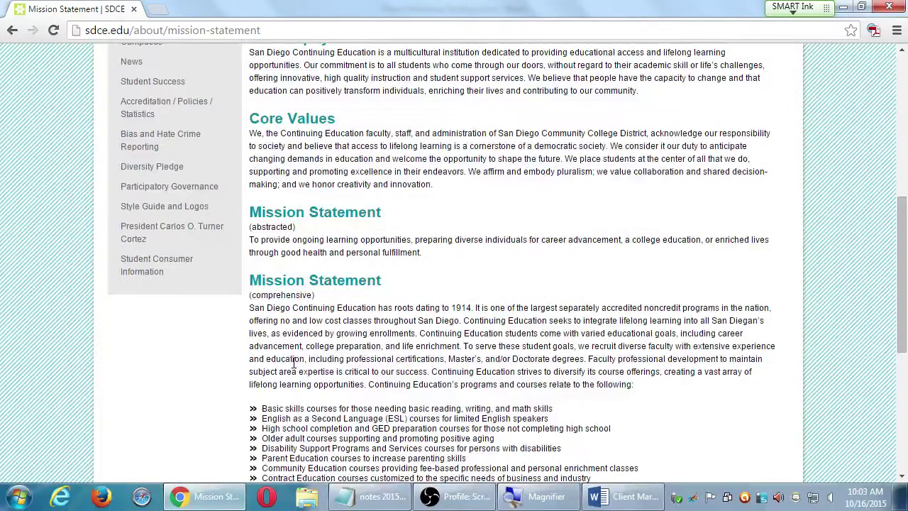
scroll(294, 363, down, 3)
scroll(293, 360, up, 6)
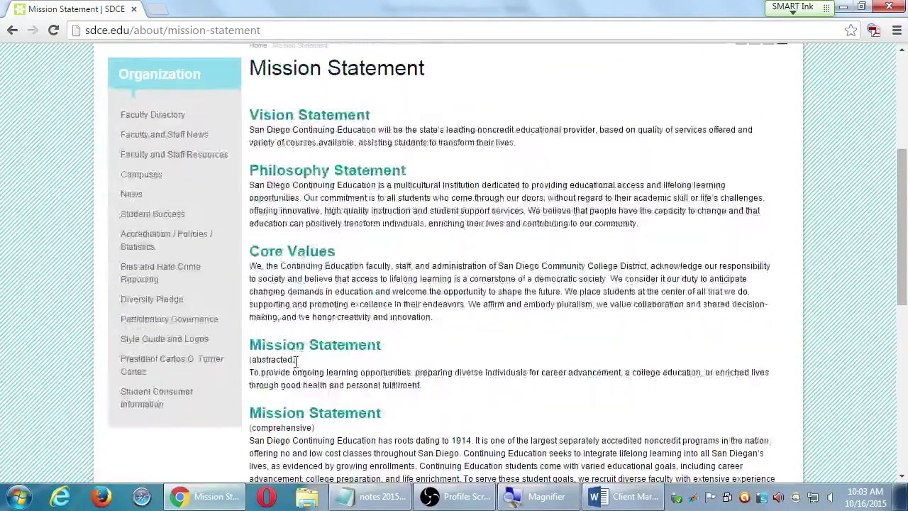
scroll(293, 361, up, 1)
scroll(301, 348, down, 1)
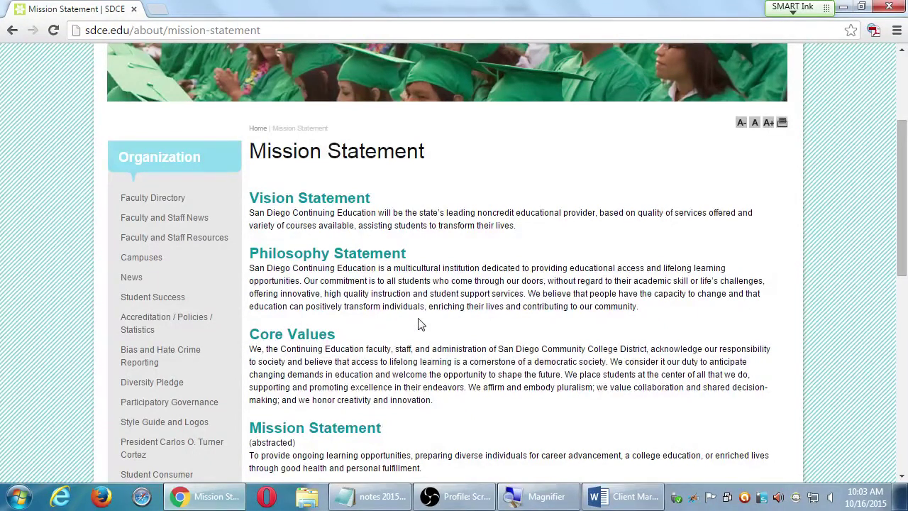
scroll(426, 321, down, 2)
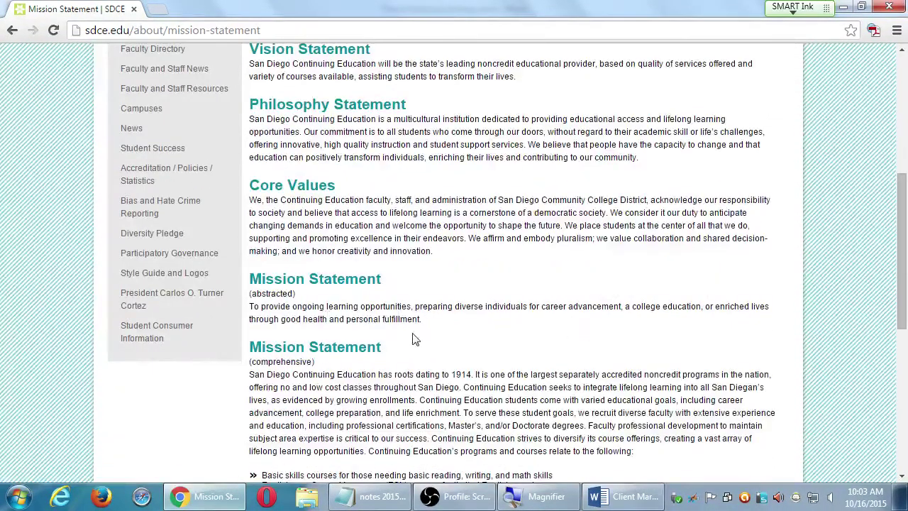
scroll(381, 334, up, 2)
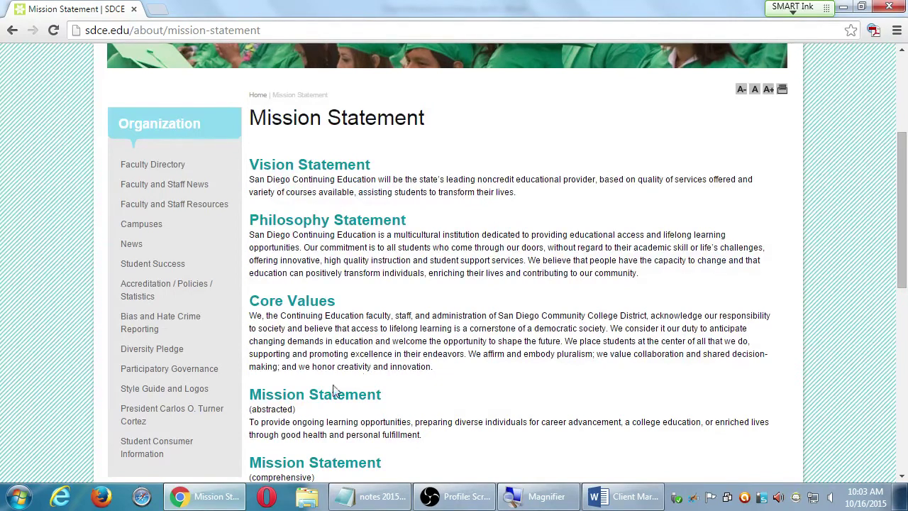
drag(303, 394, 358, 433)
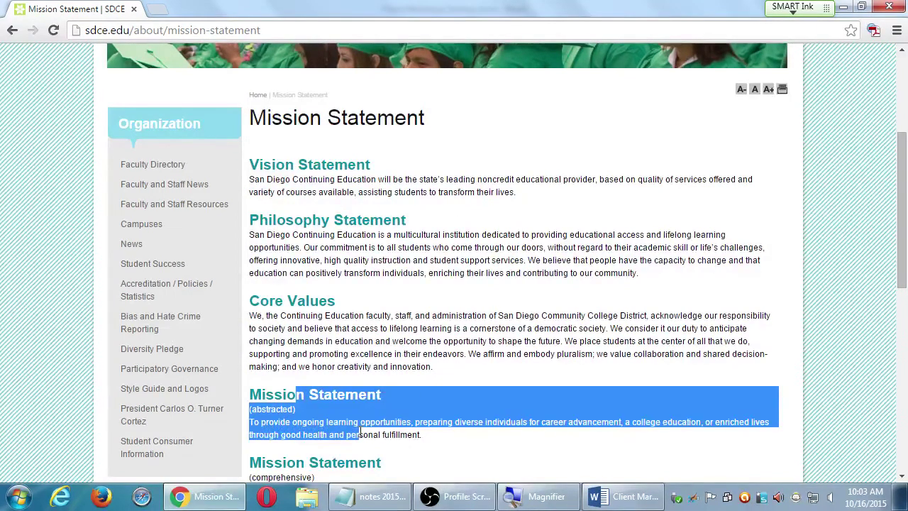
click(363, 431)
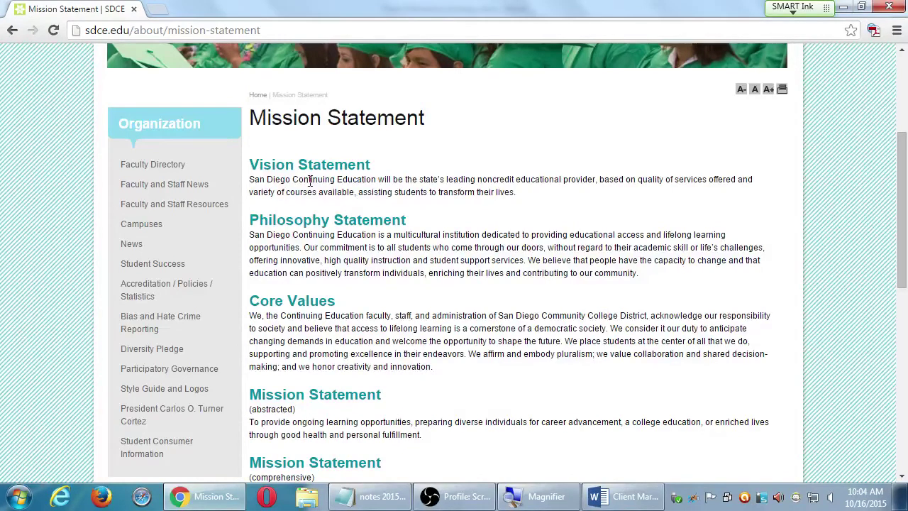
triple_click(298, 168)
click(365, 176)
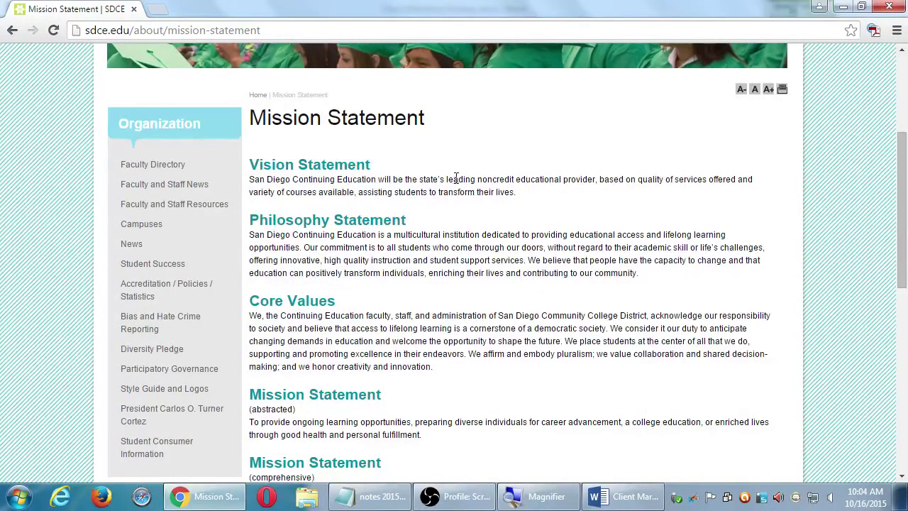
drag(454, 178, 576, 190)
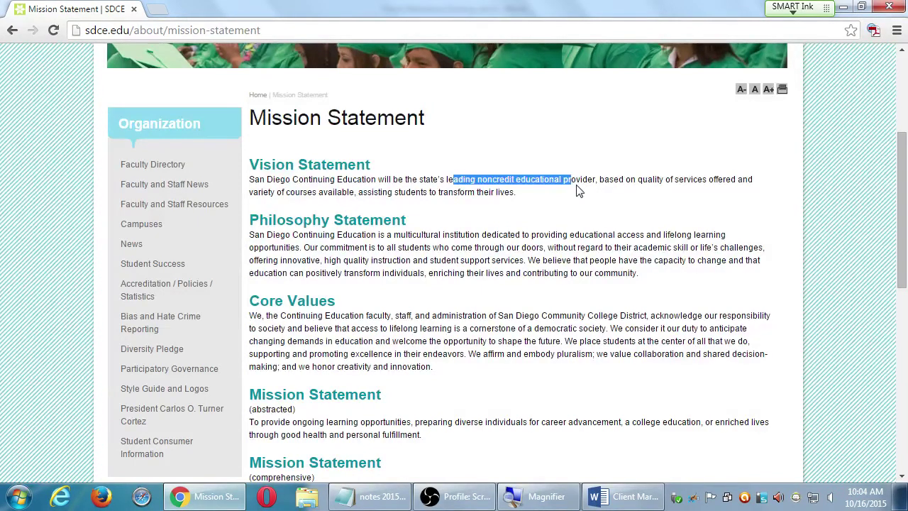
scroll(573, 300, down, 6)
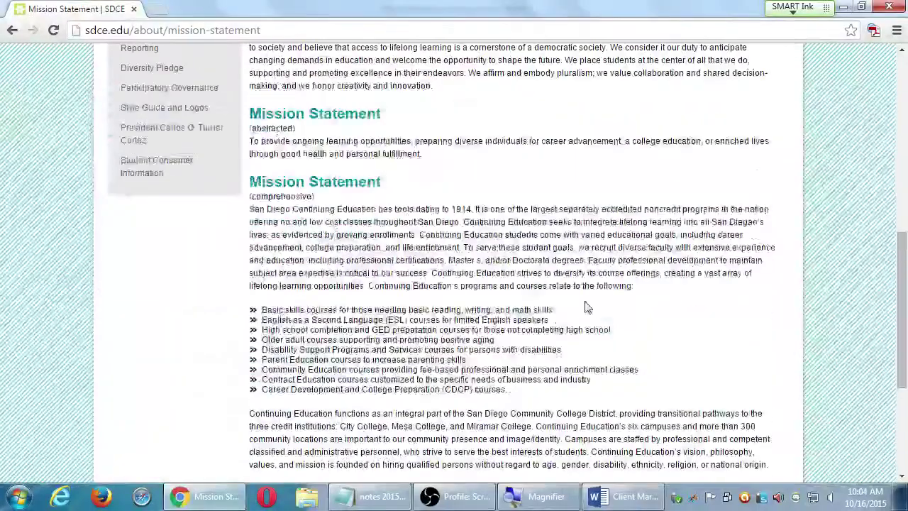
scroll(585, 302, up, 9)
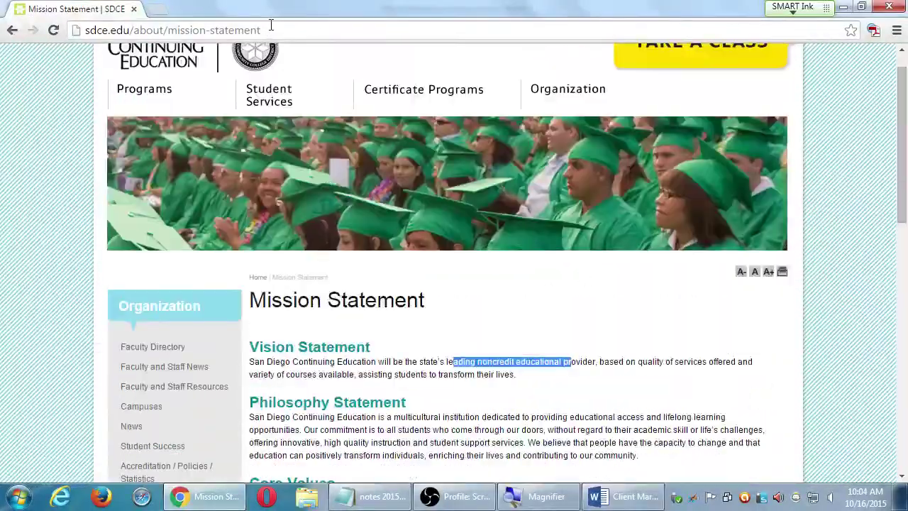
Replace the address with chipotle.com and load the Chipotle website
click(272, 30)
text(chipt)
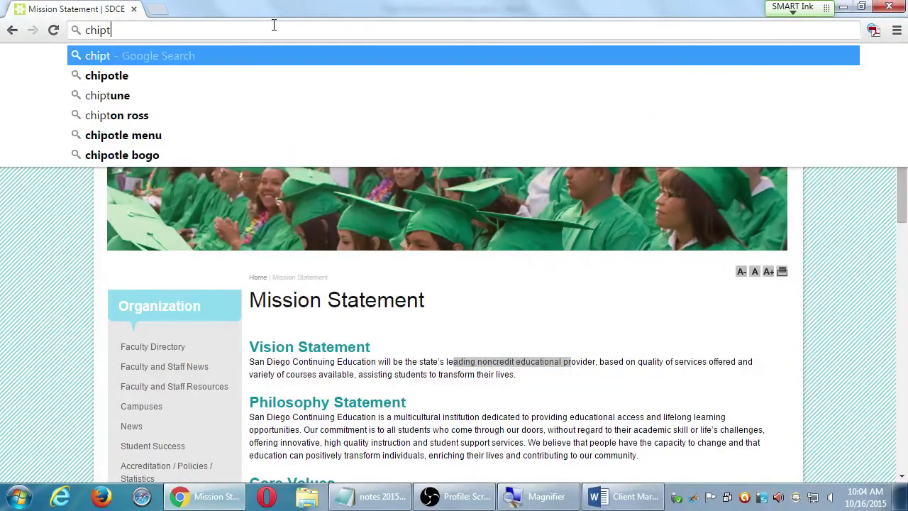
key(BackSpace)
text(otle.com)
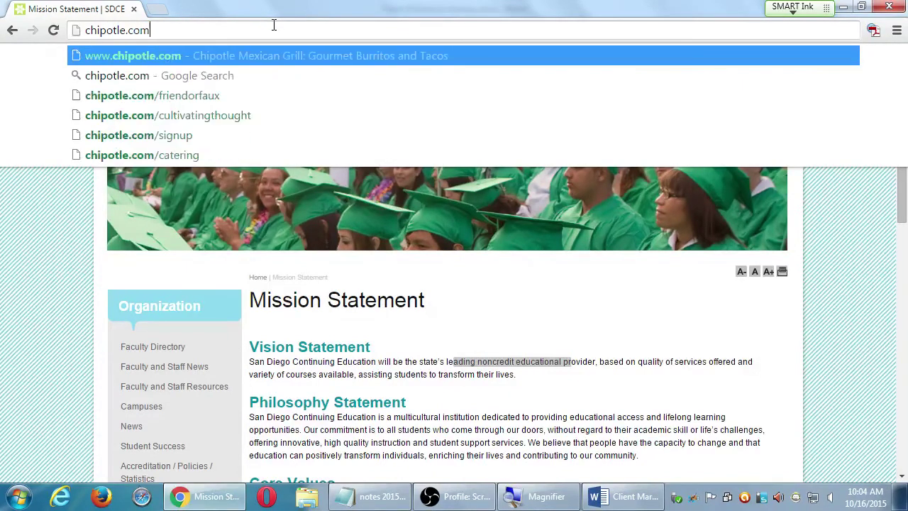
key(Return)
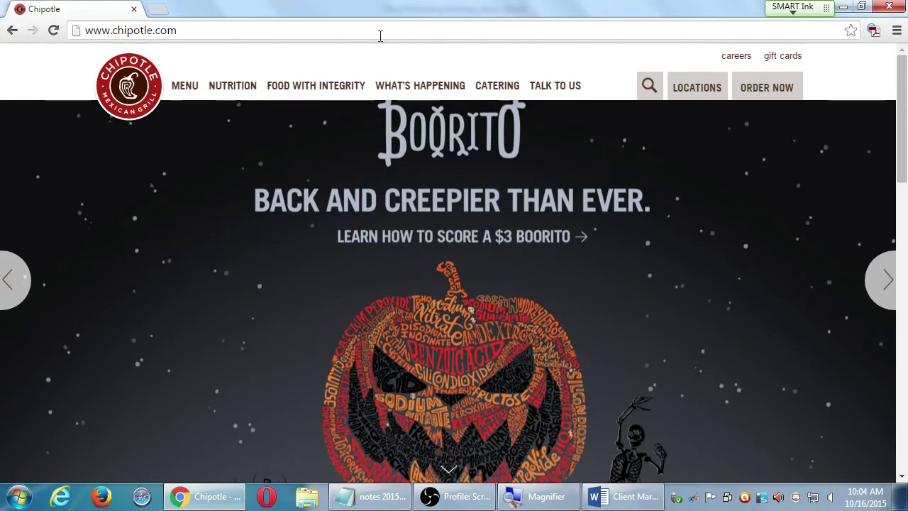
scroll(495, 225, down, 20)
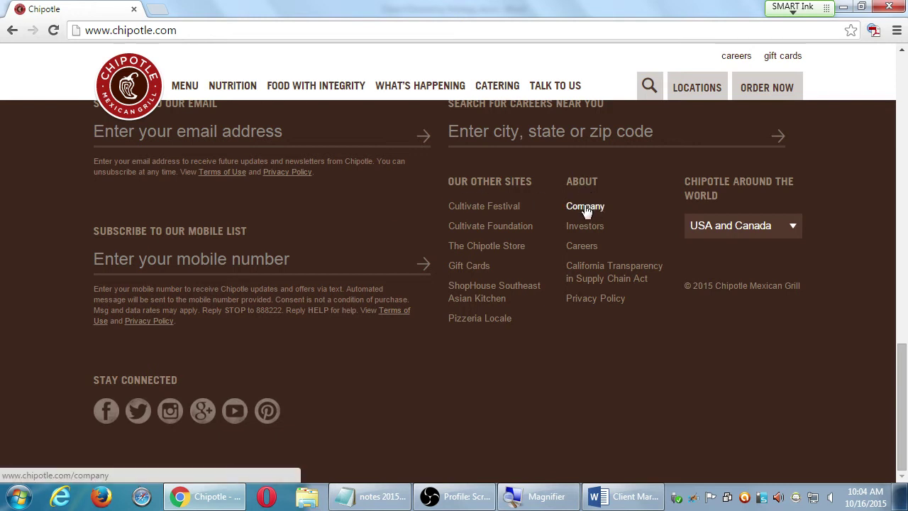
Open Chipotle's Our Company page and read through The Business of Good Food section
click(585, 207)
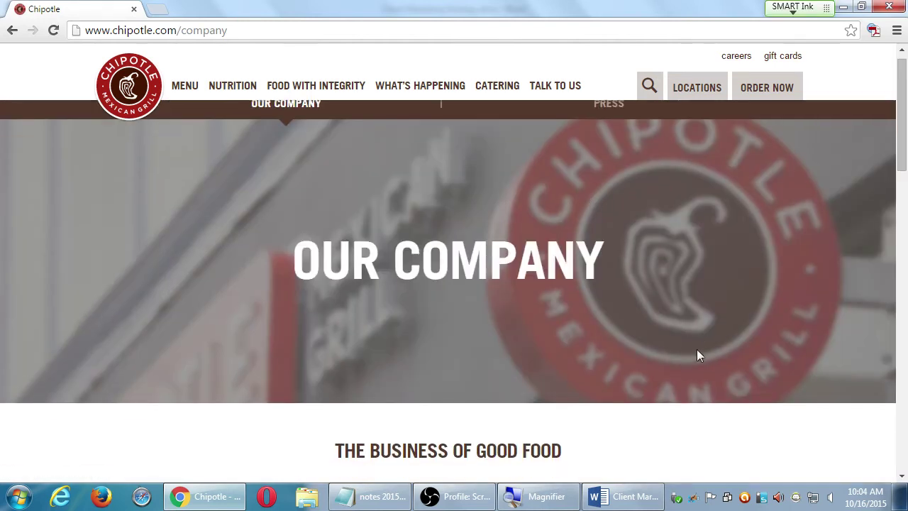
scroll(697, 355, down, 3)
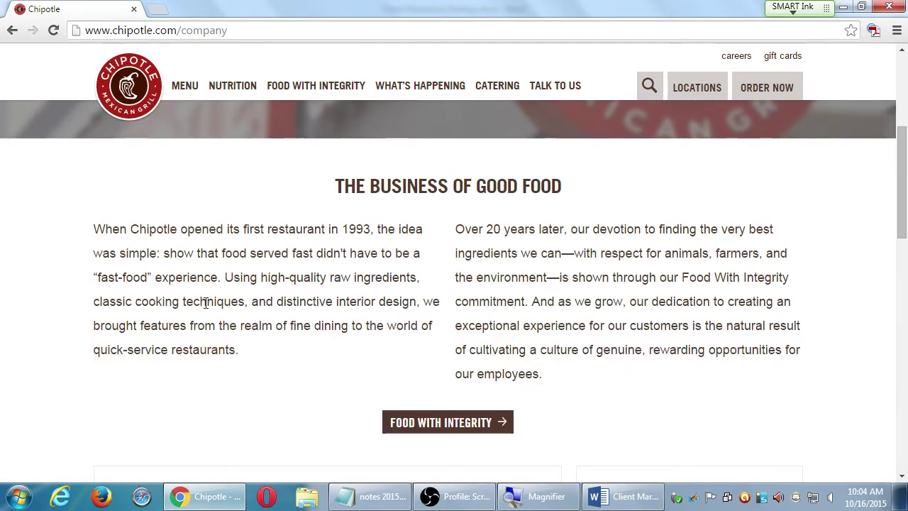
drag(196, 250, 591, 302)
click(664, 346)
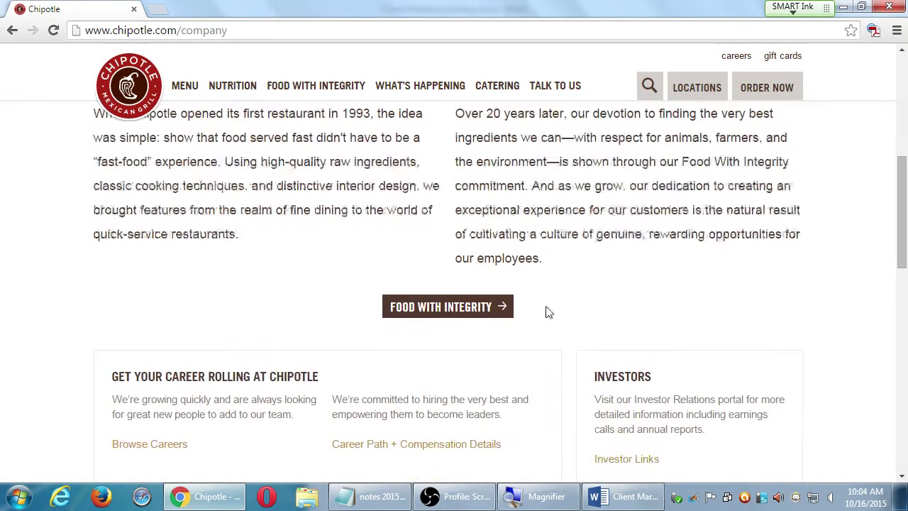
scroll(548, 312, down, 2)
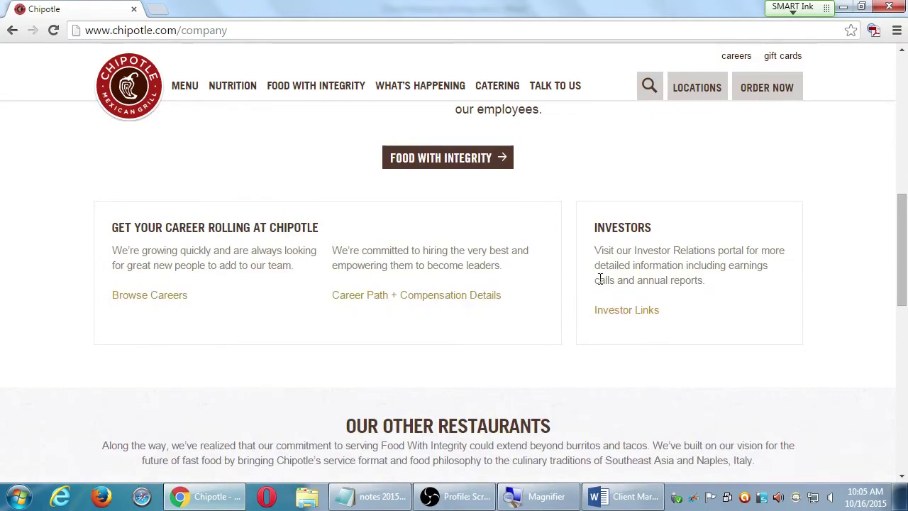
scroll(598, 289, down, 3)
scroll(520, 313, down, 2)
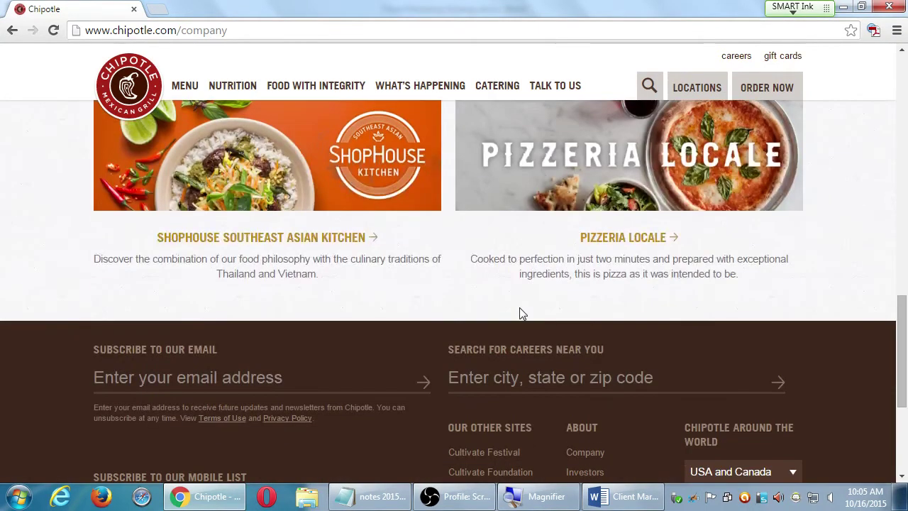
scroll(371, 283, down, 2)
scroll(370, 276, up, 8)
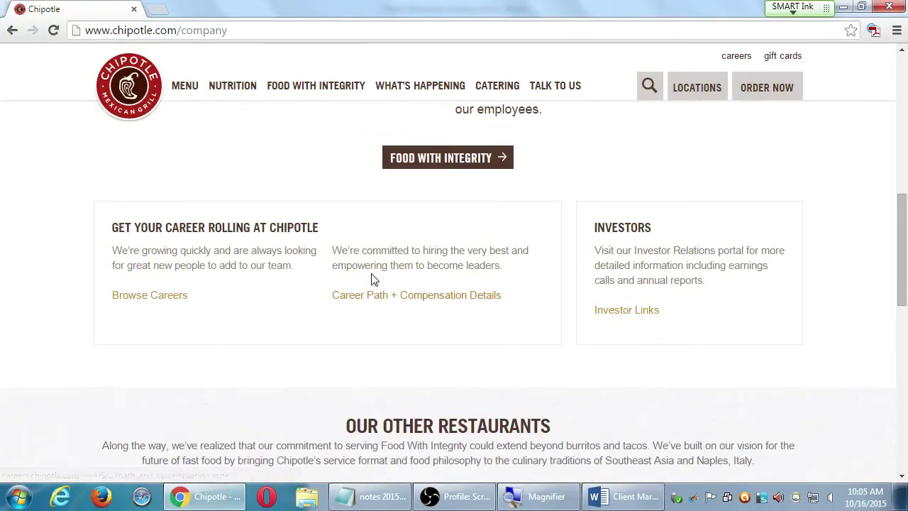
Open Chipotle's Investor Relations site, highlight the $724.04 stock price, and list the 2015 press releases
click(606, 312)
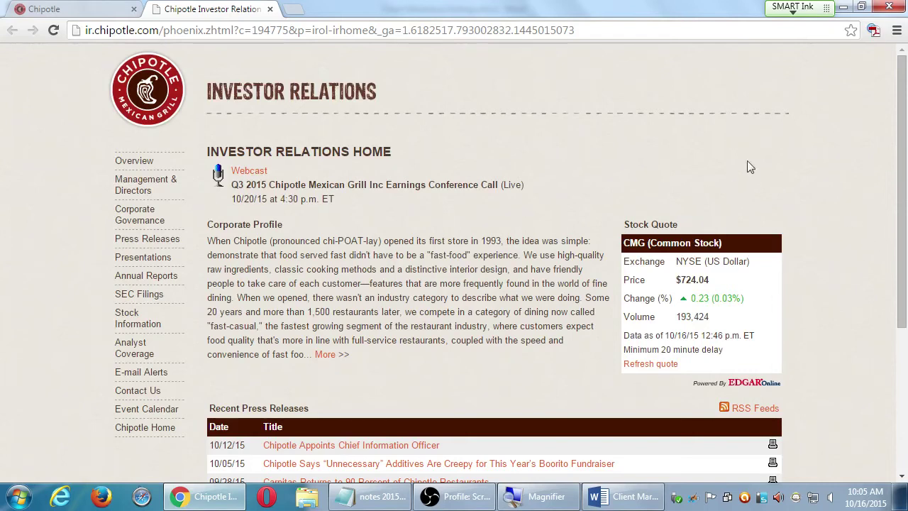
drag(712, 281, 675, 281)
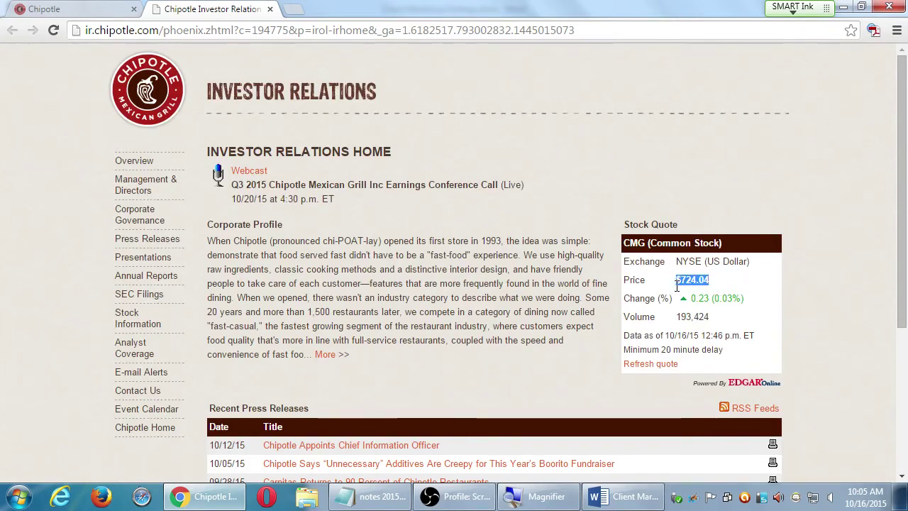
click(811, 262)
scroll(813, 254, down, 3)
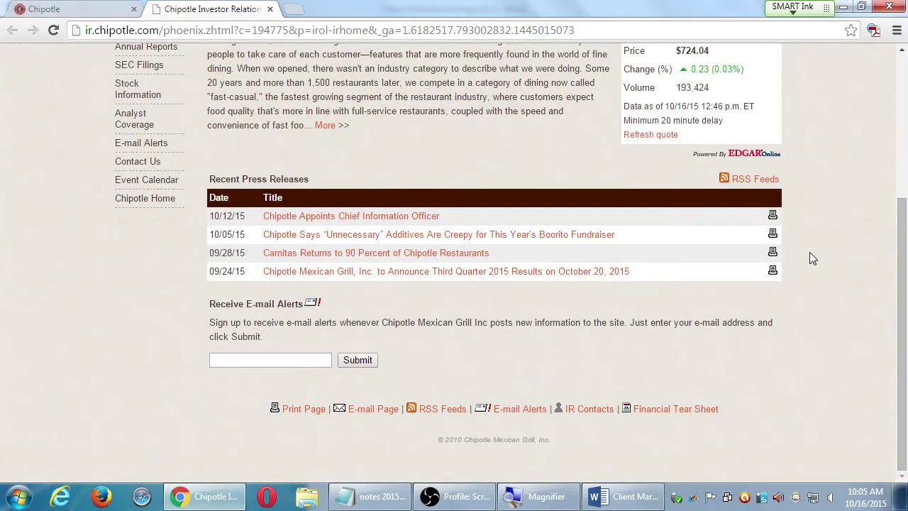
scroll(812, 259, up, 3)
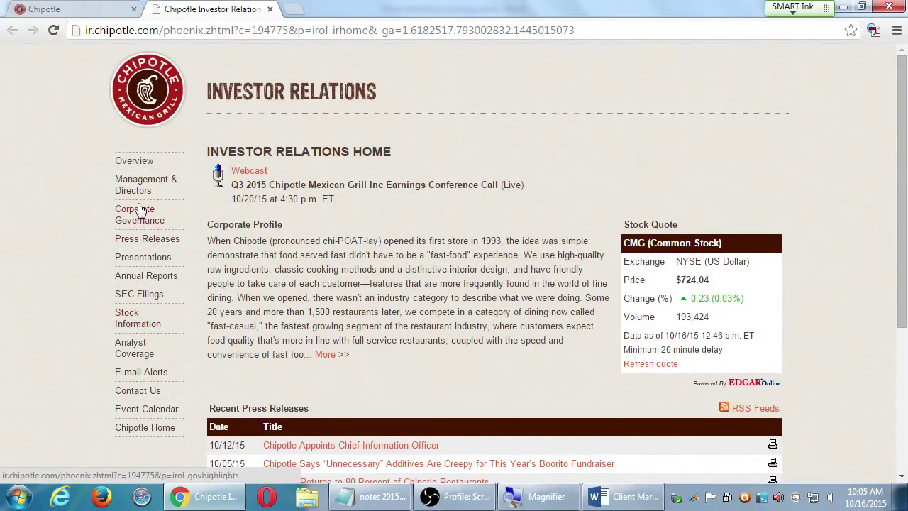
click(153, 244)
scroll(473, 320, down, 4)
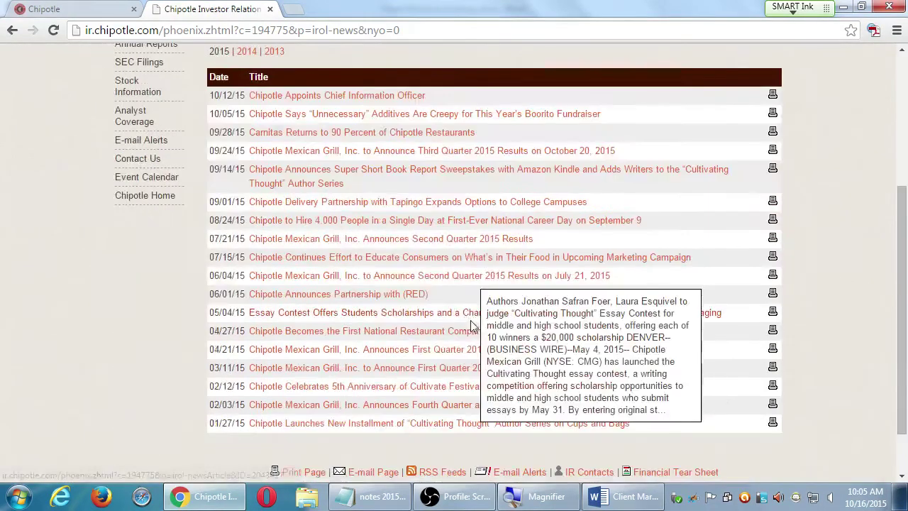
scroll(237, 343, up, 4)
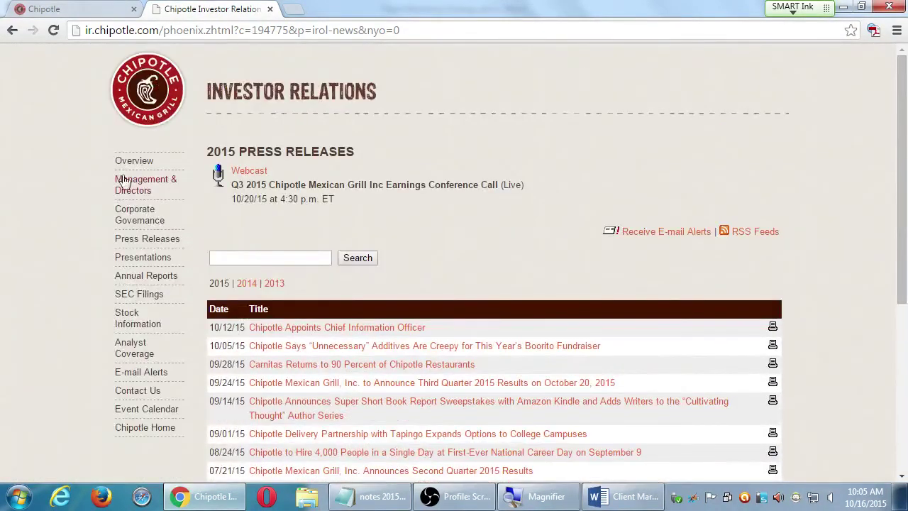
Load the McDonald's website in a new tab and dismiss the email sign-up popup
click(294, 9)
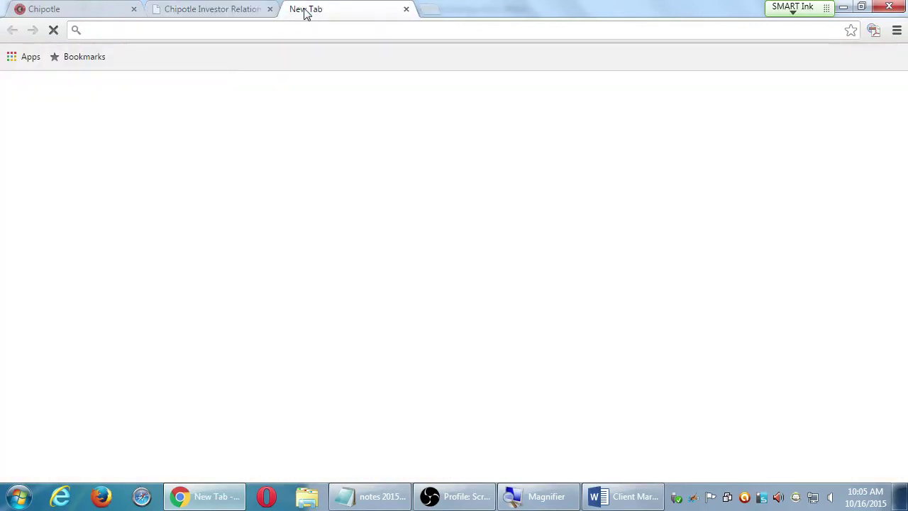
text(mcdon)
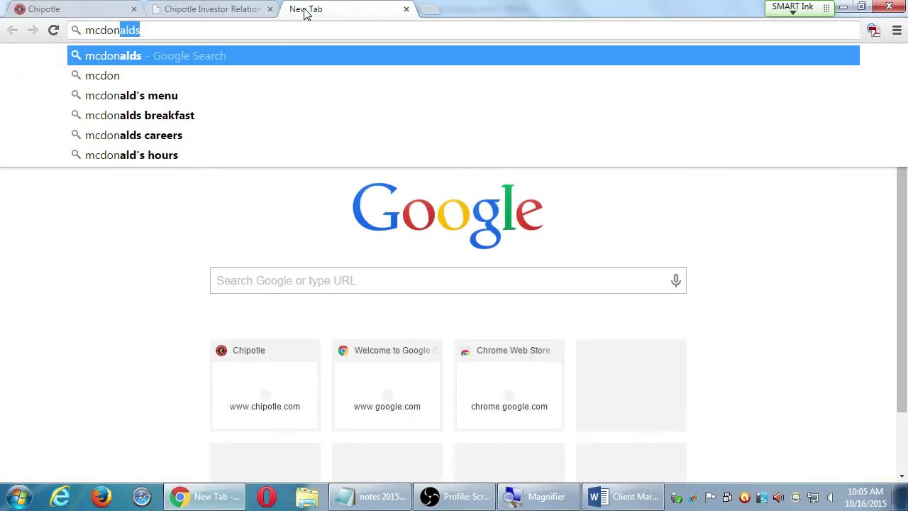
text(alds.co)
key(Return)
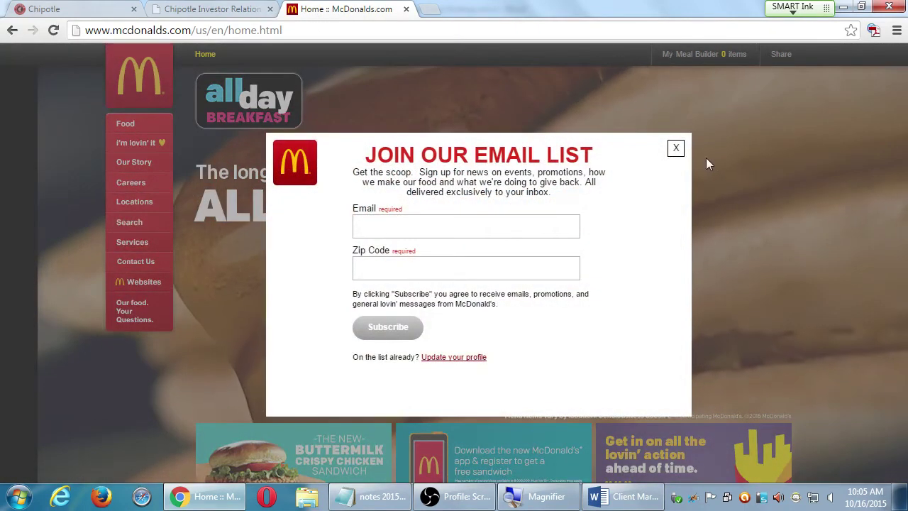
click(675, 148)
Open Corporate Info from the Our Story menu and scroll through its sections
mouse_move(137, 161)
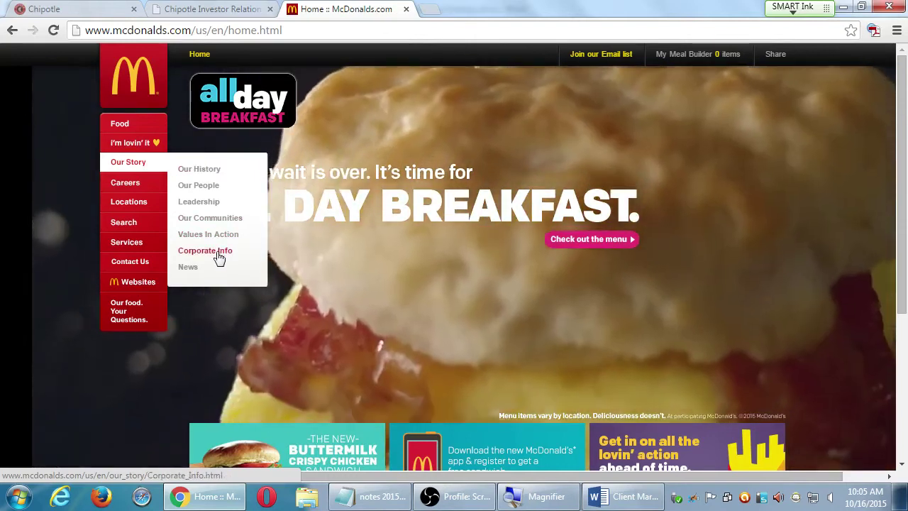
click(217, 253)
scroll(216, 259, down, 3)
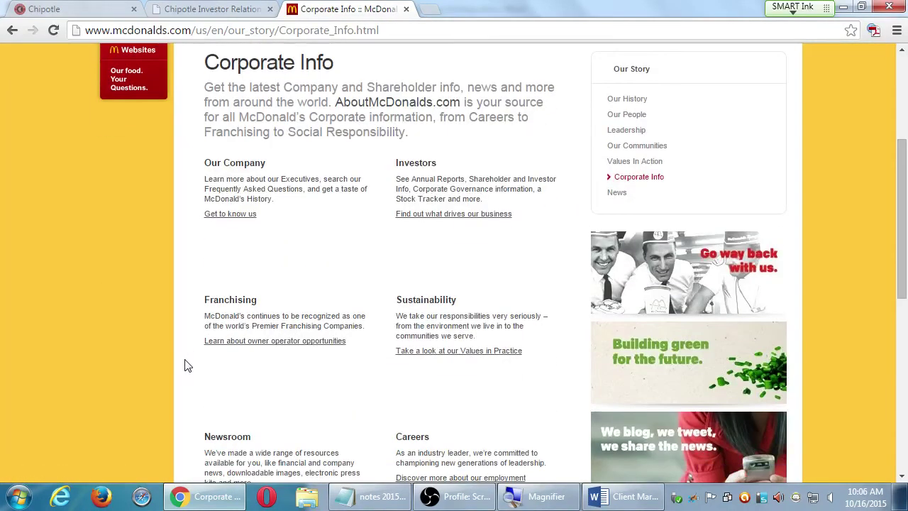
scroll(186, 366, down, 2)
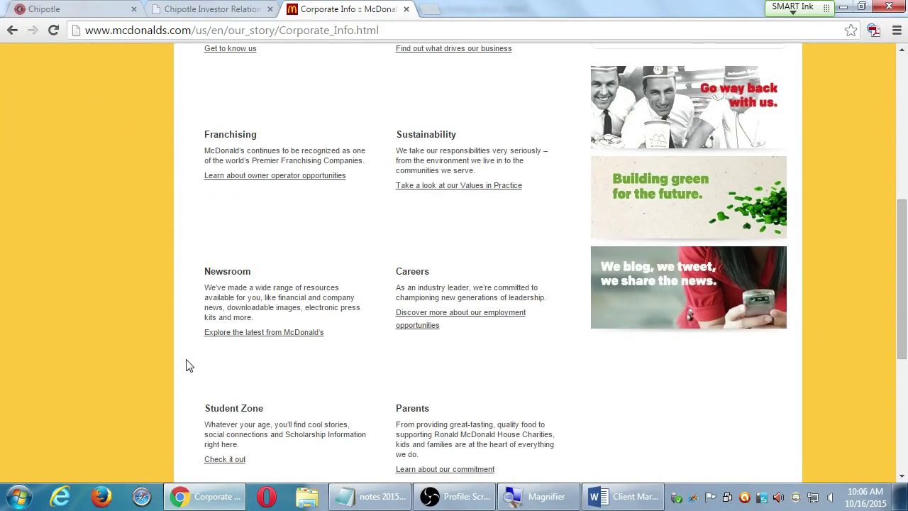
scroll(187, 365, down, 2)
scroll(191, 365, up, 5)
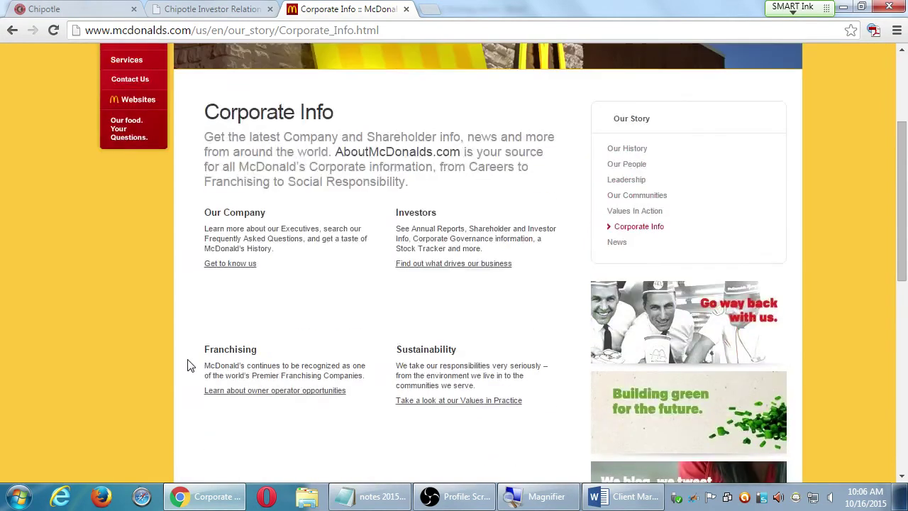
Try the Get to know us link twice, returning to Corporate Info after each error page
click(219, 265)
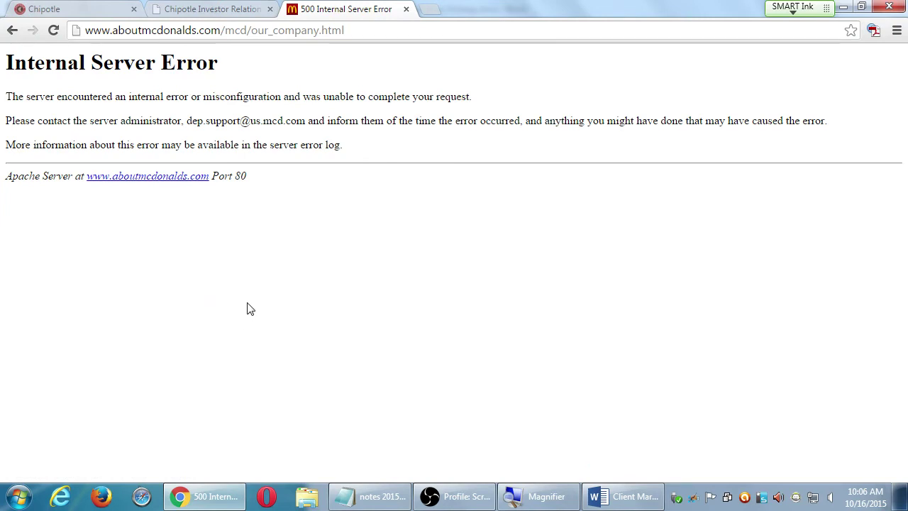
key(alt+Left)
click(239, 267)
key(alt+Left)
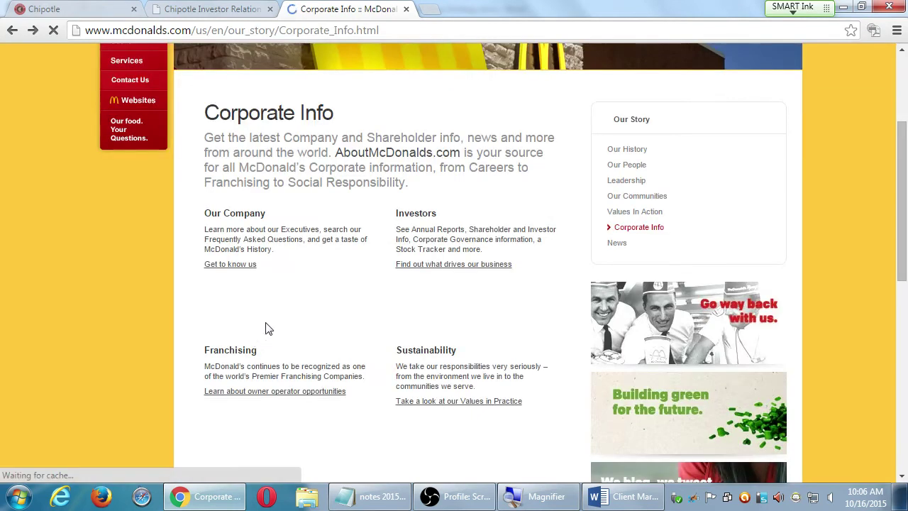
Open the Investor Relations page, highlight the MCD share price 104.59, and scan the financial news
click(421, 264)
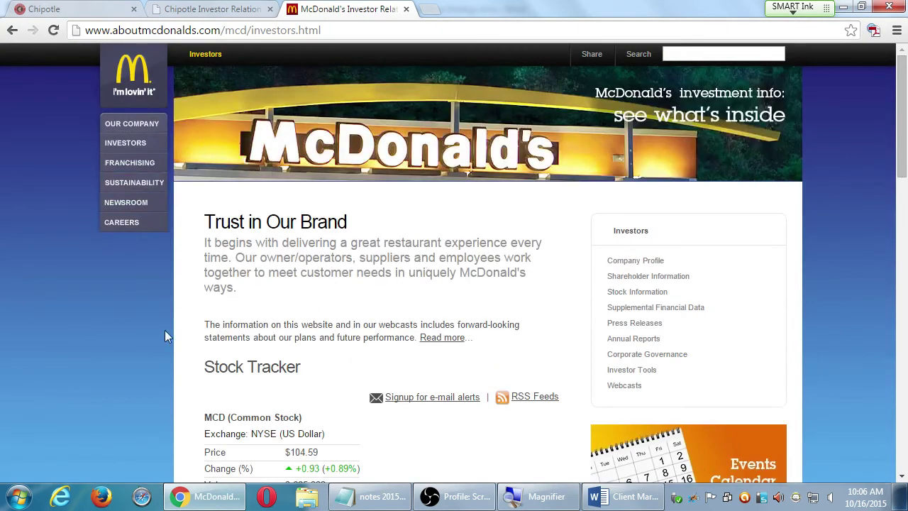
scroll(164, 331, down, 2)
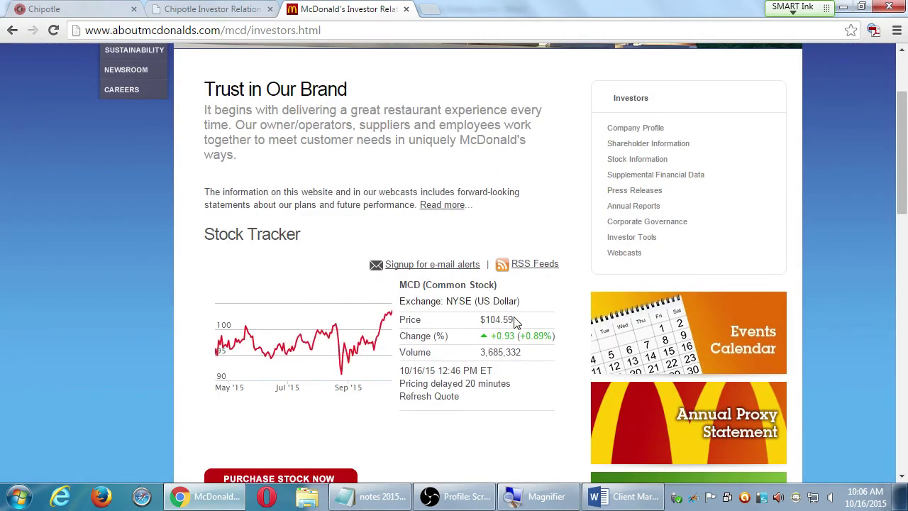
drag(521, 323, 478, 320)
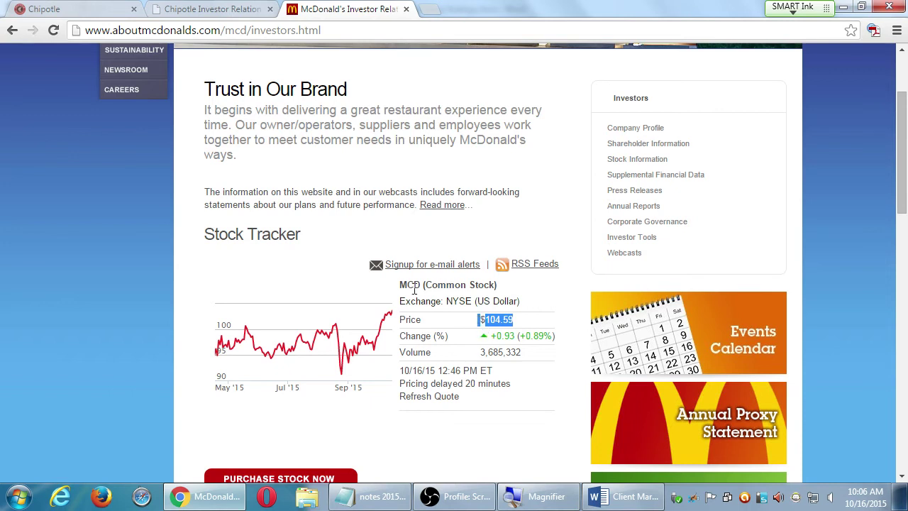
scroll(209, 174, down, 8)
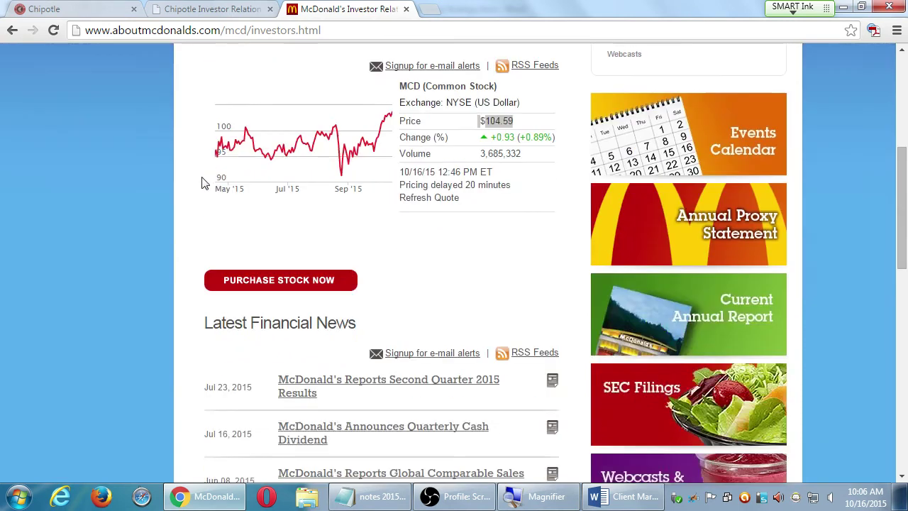
scroll(168, 207, down, 2)
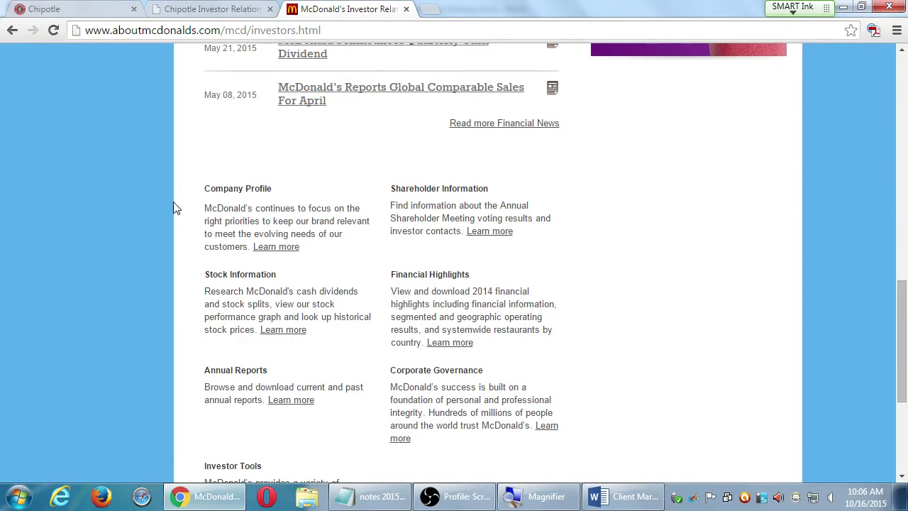
scroll(174, 202, down, 3)
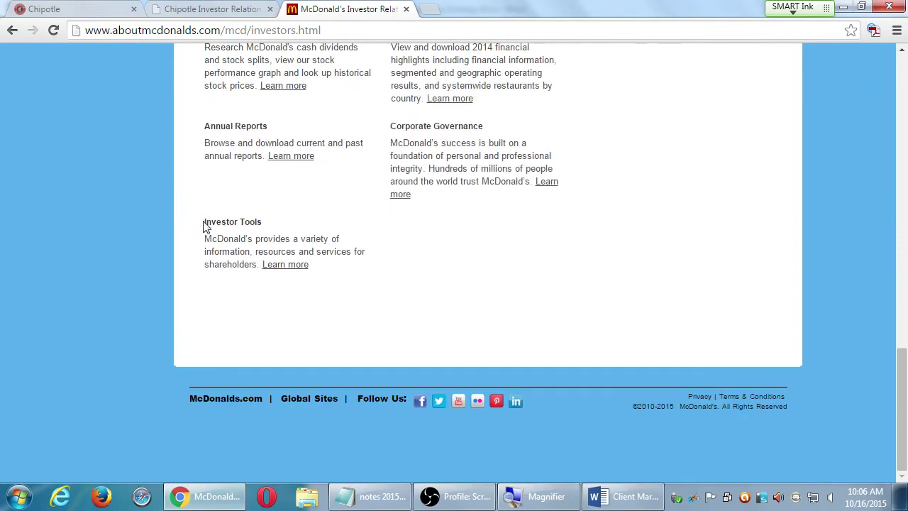
scroll(203, 226, up, 2)
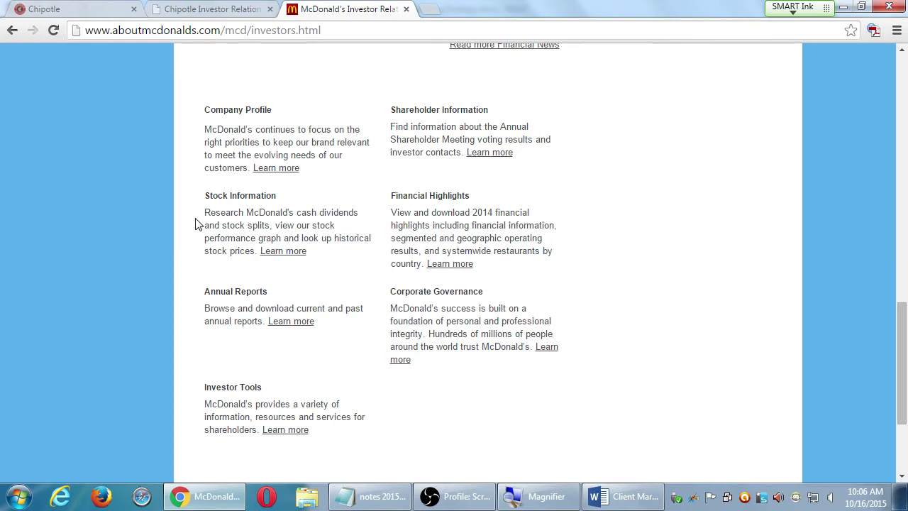
scroll(226, 316, up, 4)
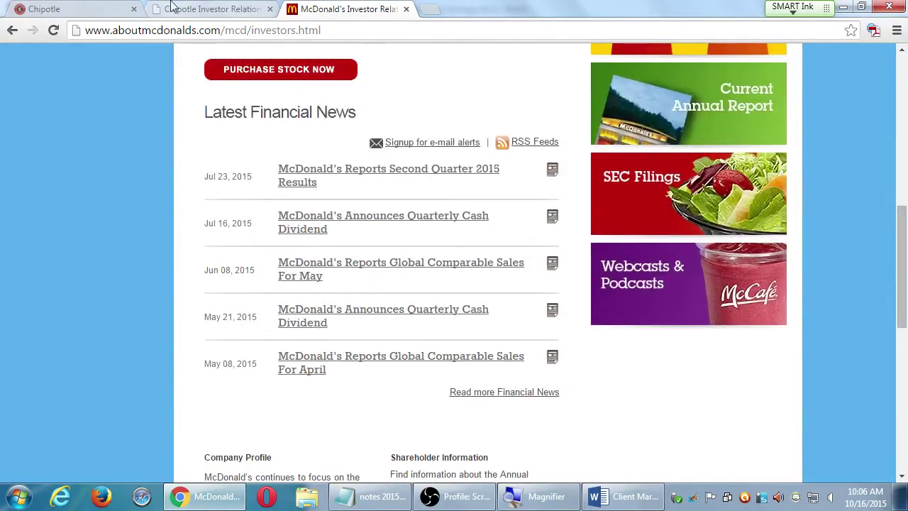
Open money.msn.co in a new Chrome tab
click(427, 10)
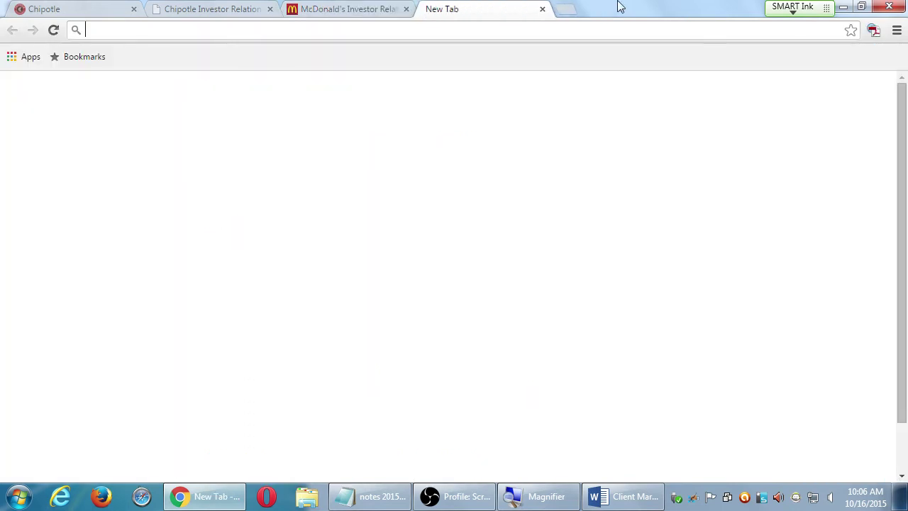
text(money.)
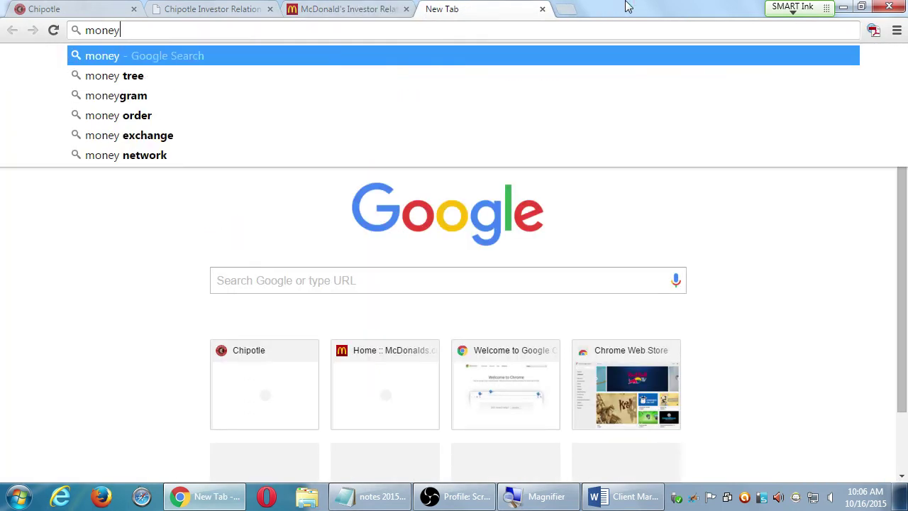
text(msn.co)
key(Return)
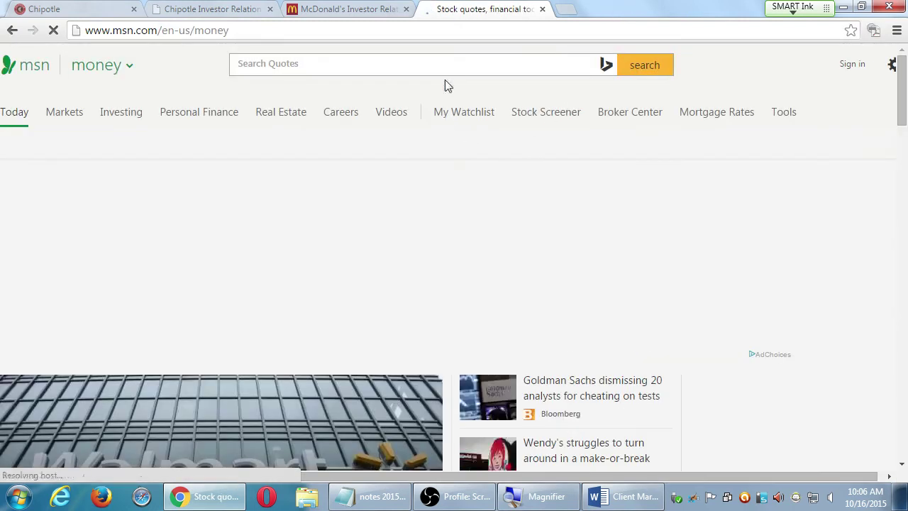
Search MSN Money for McDonald's and view the MCDONALD'S CORP BYRDS quote at 104.17
click(457, 64)
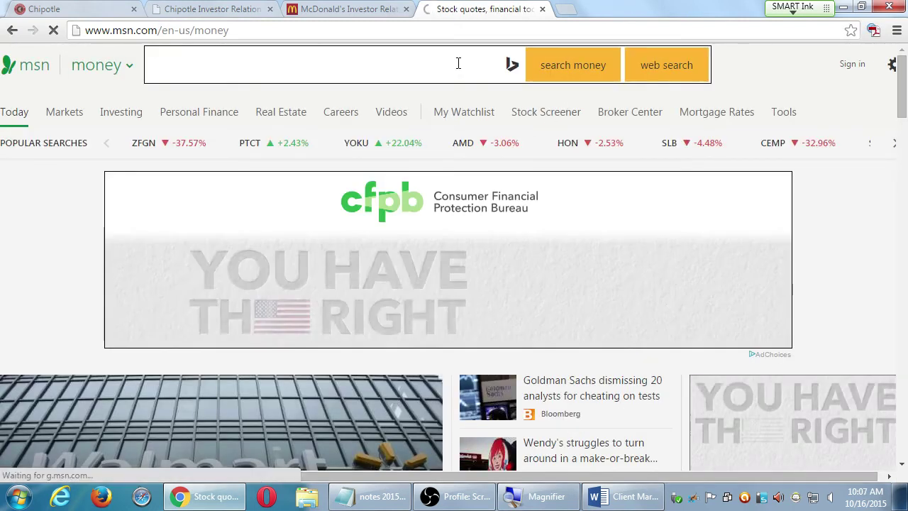
text(mcdon)
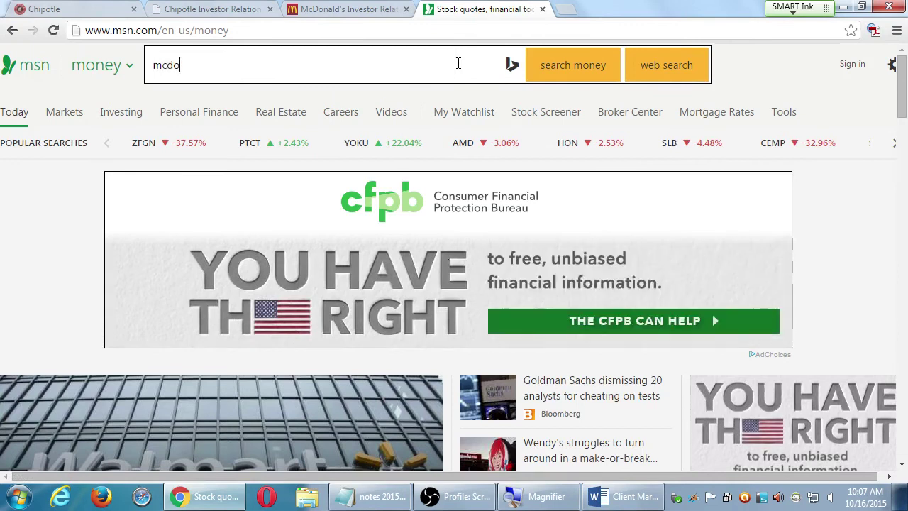
text(alds)
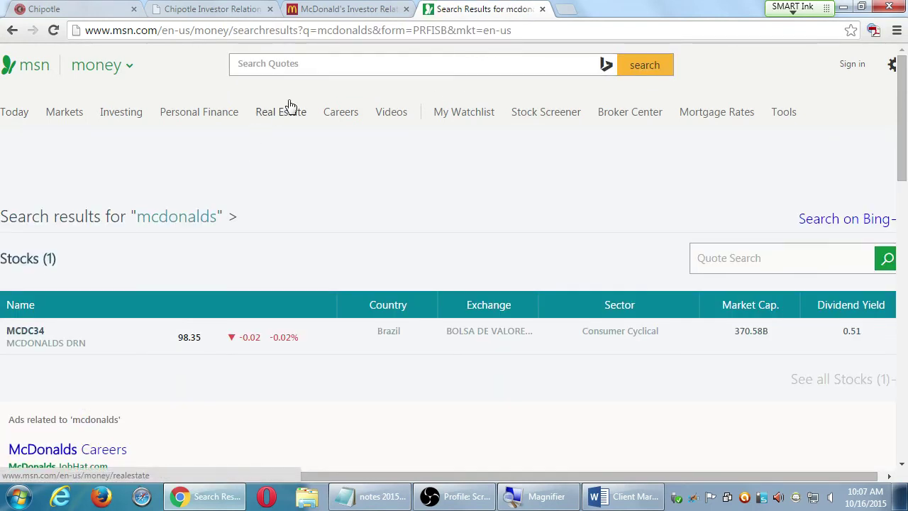
click(317, 68)
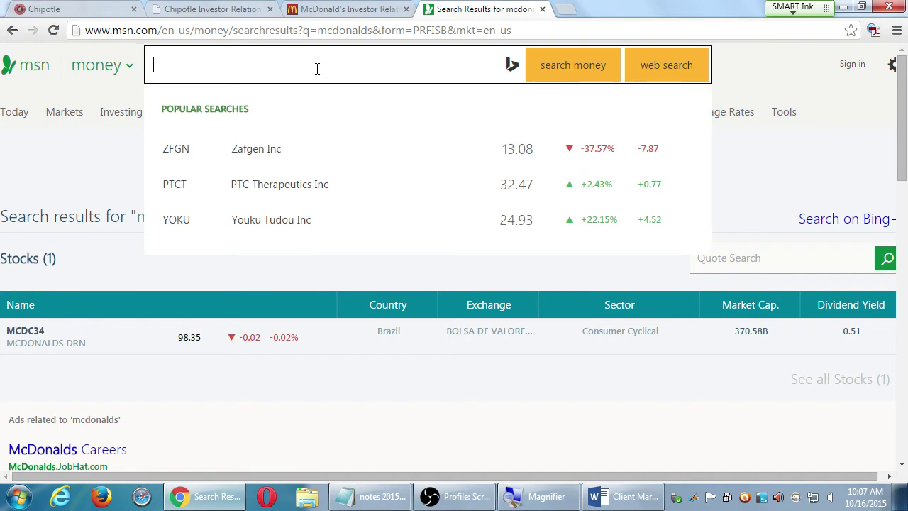
text(mcdona)
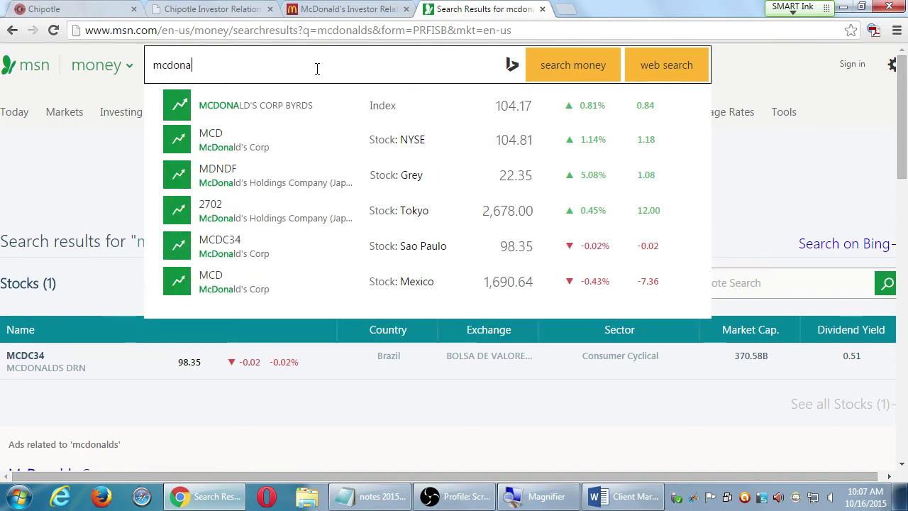
click(257, 112)
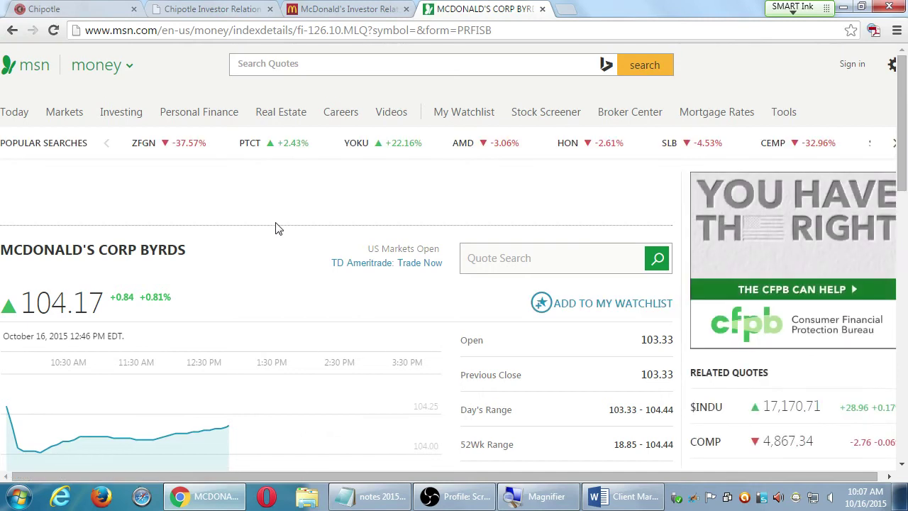
scroll(276, 227, down, 10)
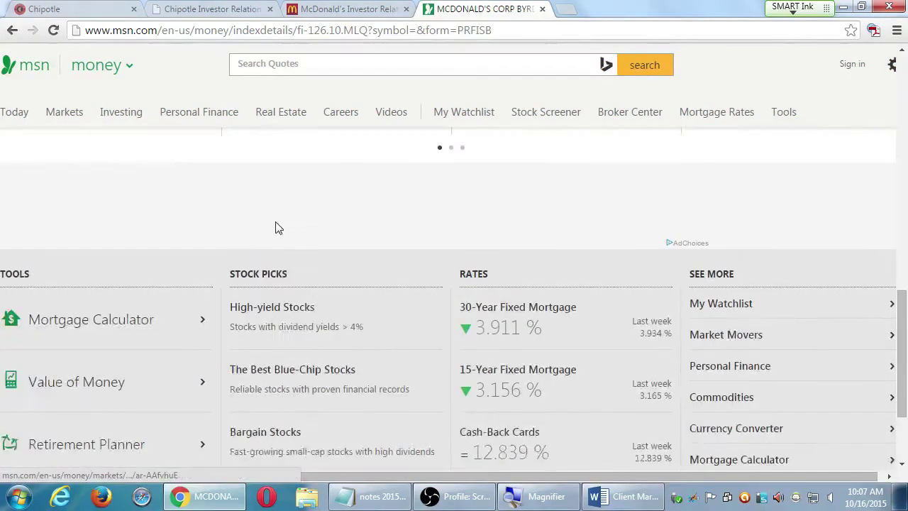
scroll(276, 226, down, 3)
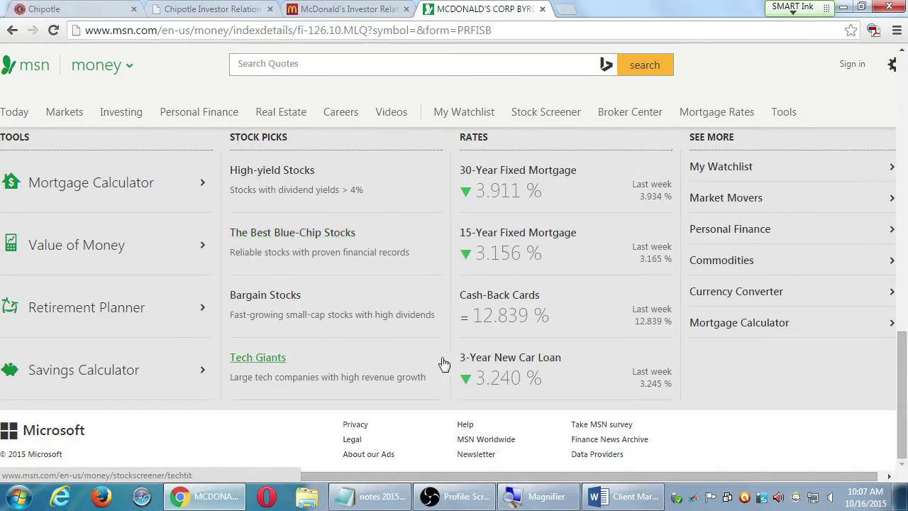
scroll(442, 358, up, 6)
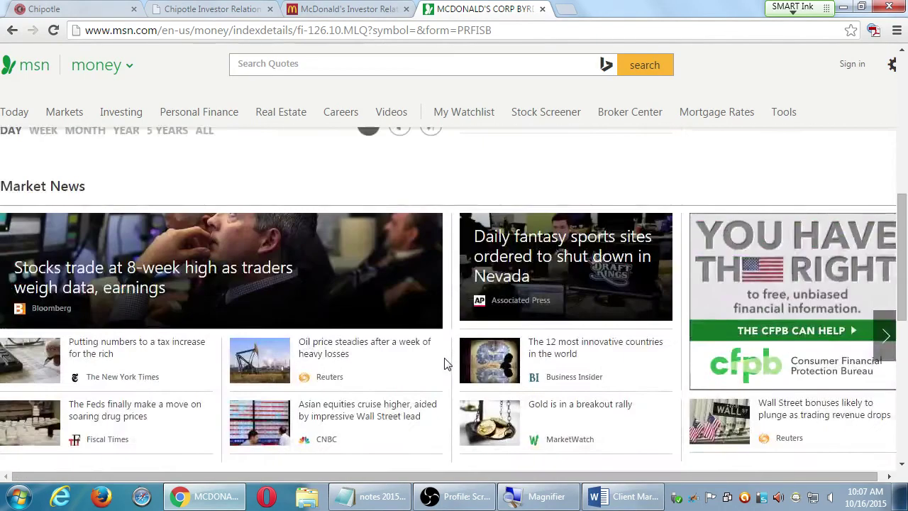
scroll(444, 364, up, 6)
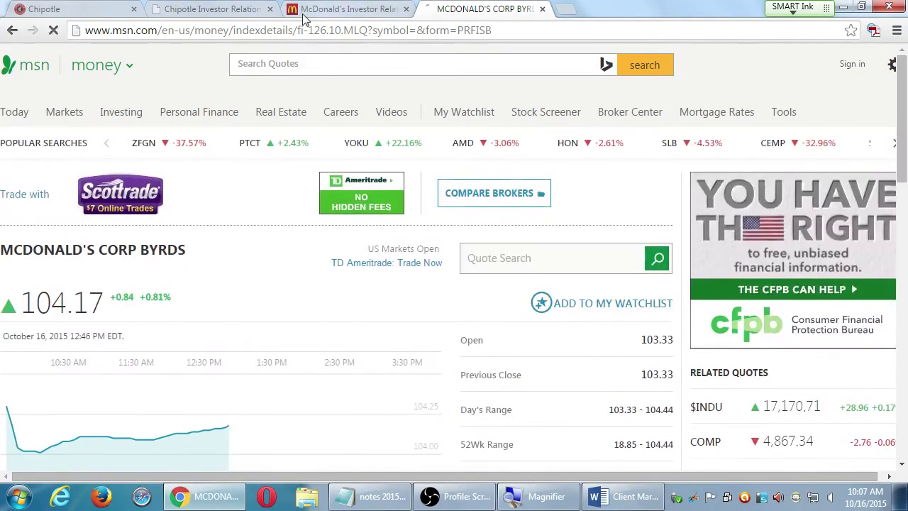
click(844, 6)
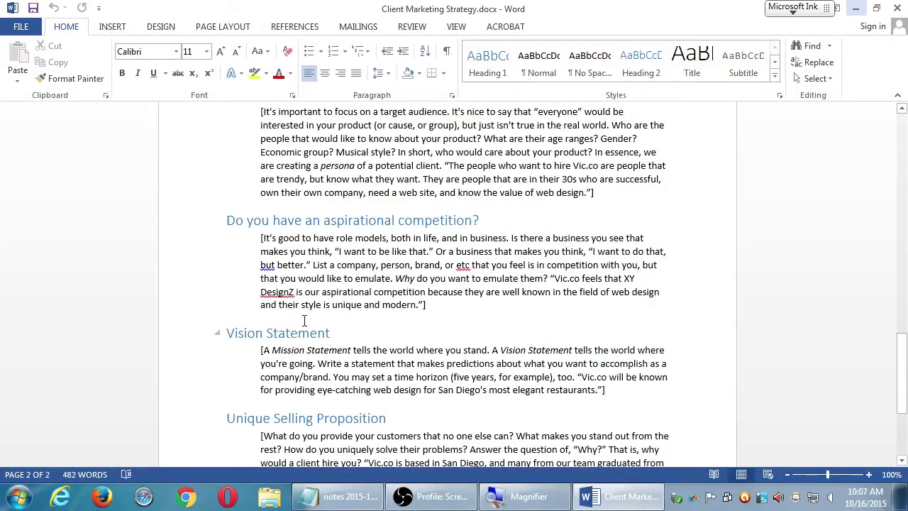
triple_click(252, 334)
click(395, 377)
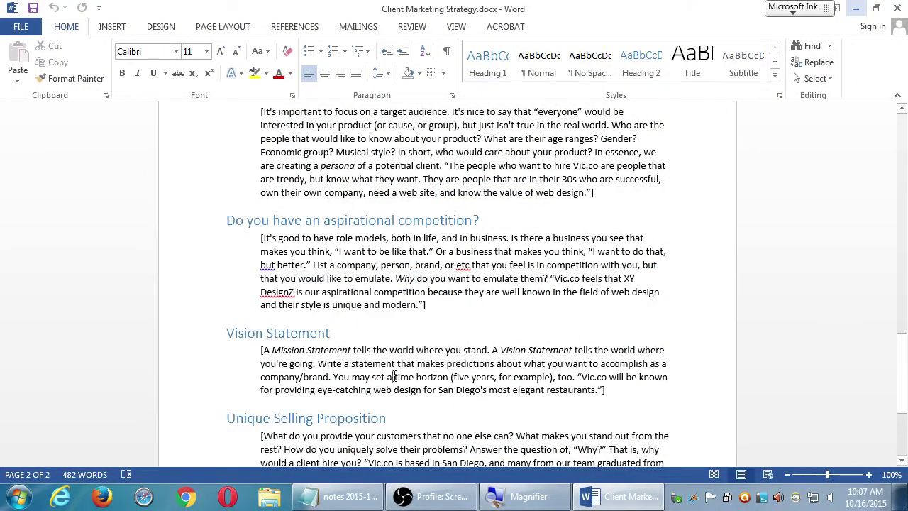
triple_click(251, 334)
click(740, 350)
scroll(698, 348, down, 2)
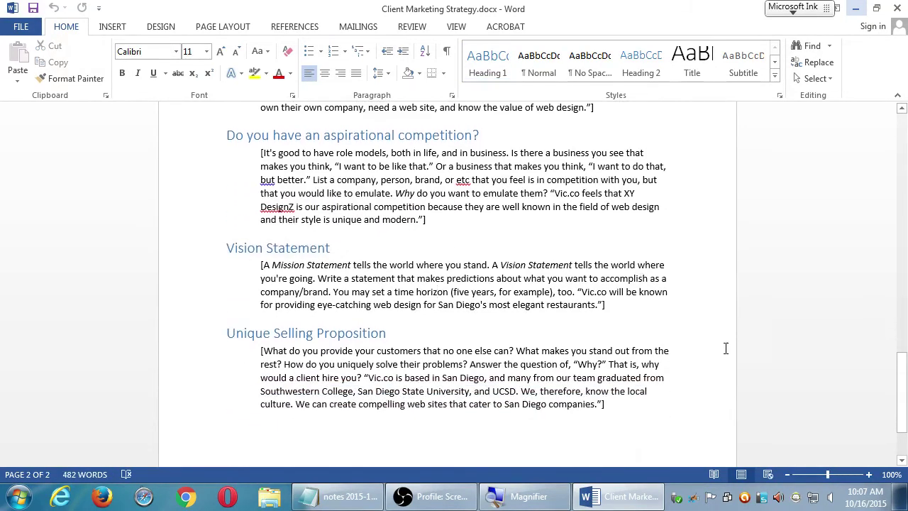
drag(607, 305, 241, 270)
click(236, 277)
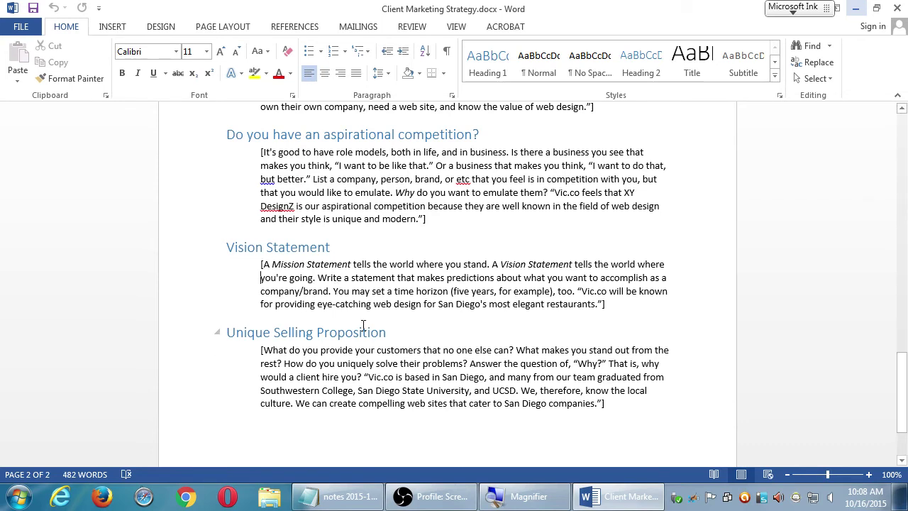
scroll(363, 325, down, 1)
drag(261, 215, 351, 260)
click(614, 274)
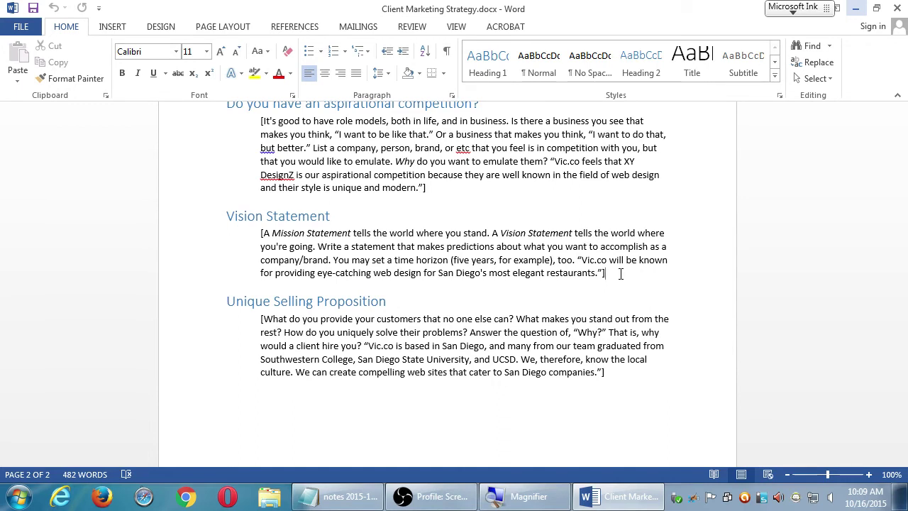
click(445, 247)
scroll(480, 320, up, 3)
scroll(481, 320, down, 4)
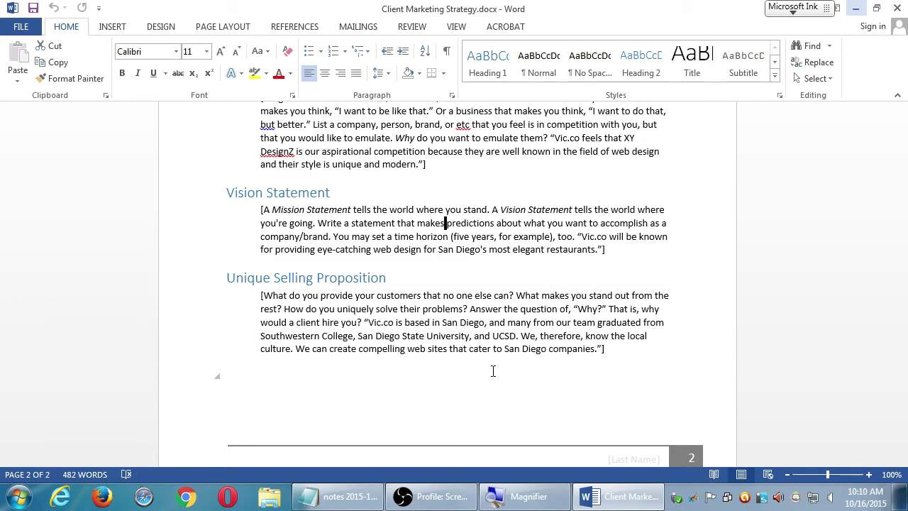
double_click(588, 309)
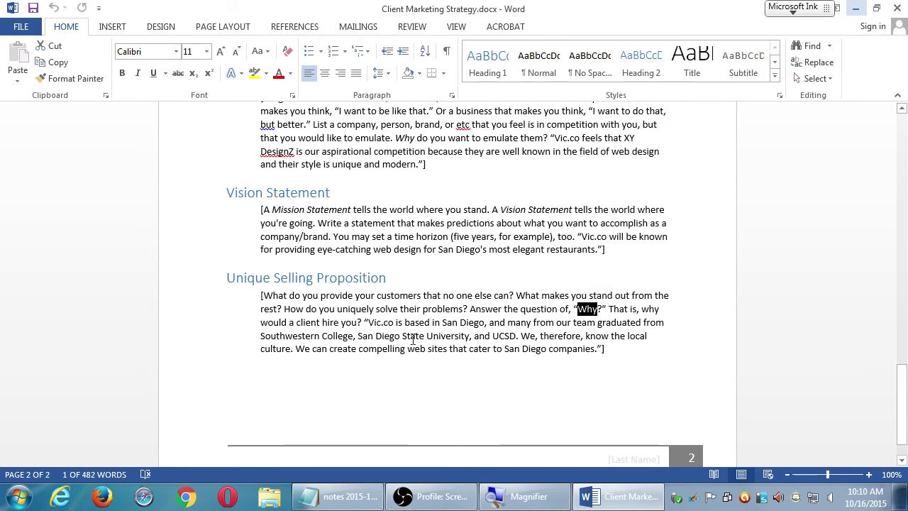
drag(411, 339, 447, 349)
click(617, 367)
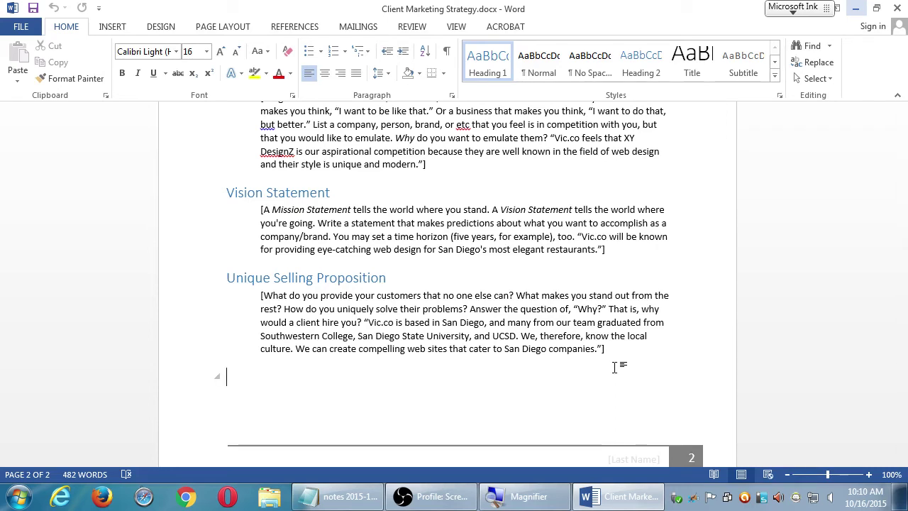
scroll(700, 304, up, 5)
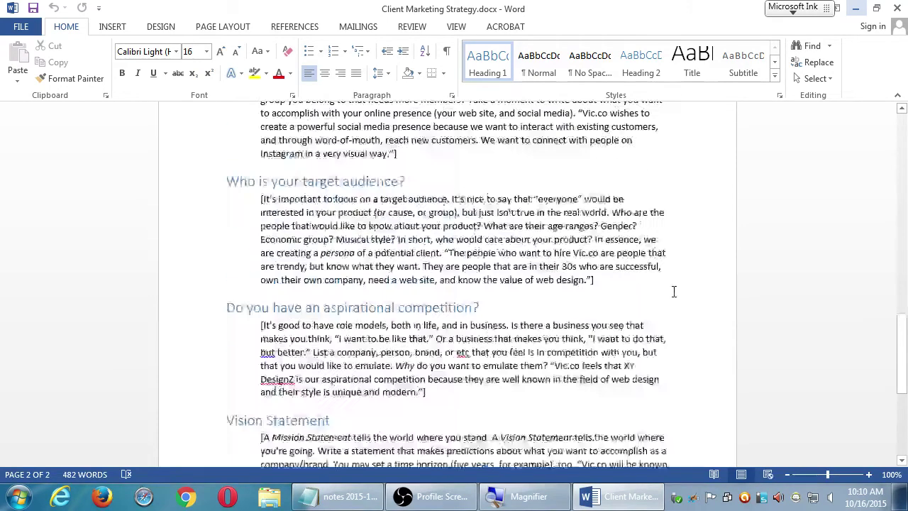
scroll(673, 291, up, 3)
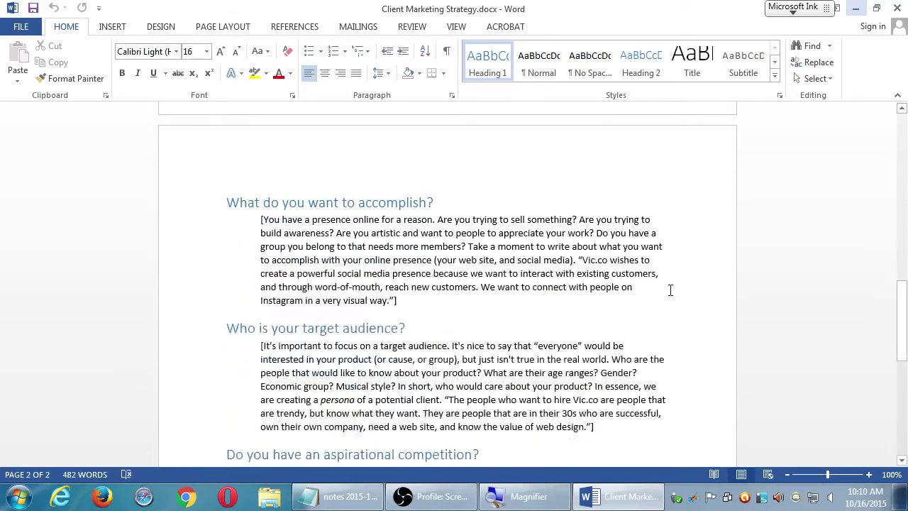
scroll(361, 245, down, 8)
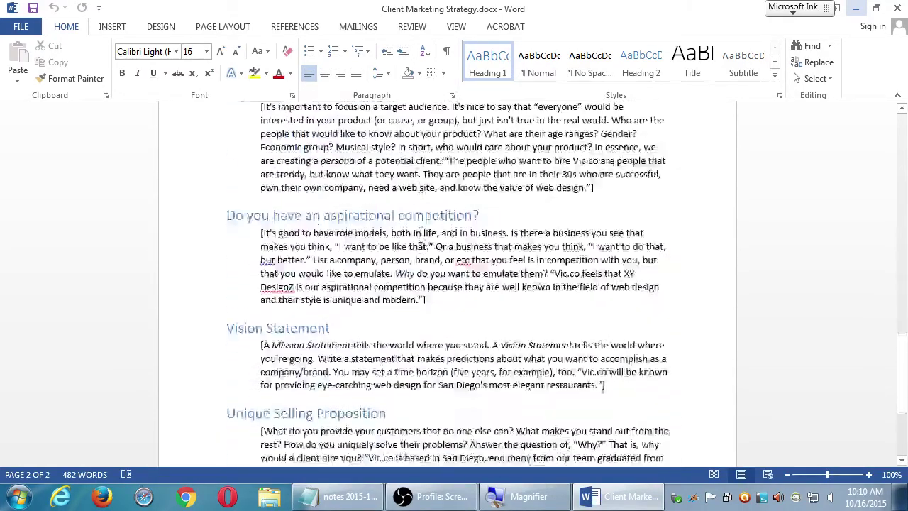
scroll(659, 391, down, 2)
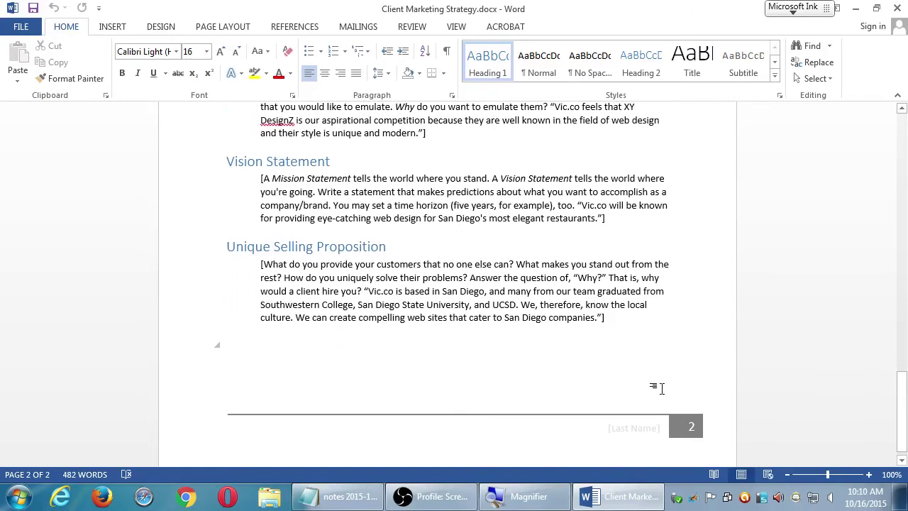
drag(251, 254, 424, 302)
click(425, 302)
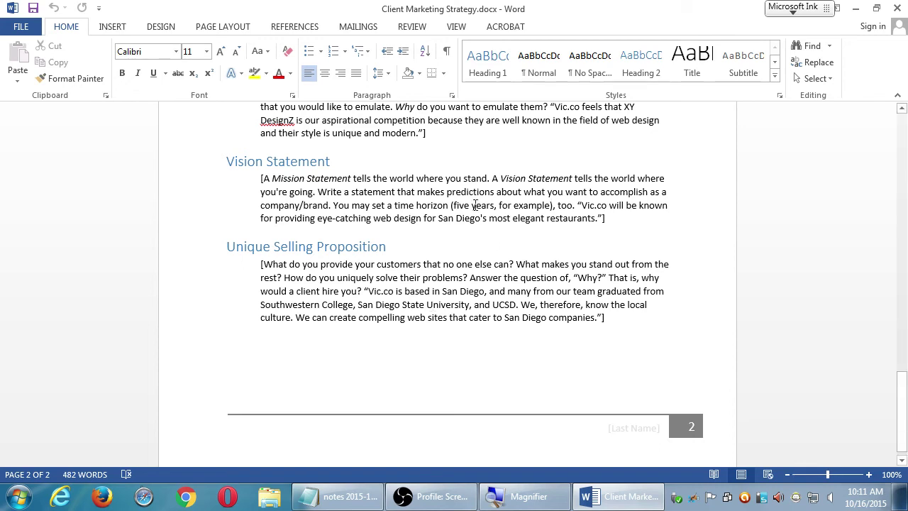
drag(475, 304, 518, 304)
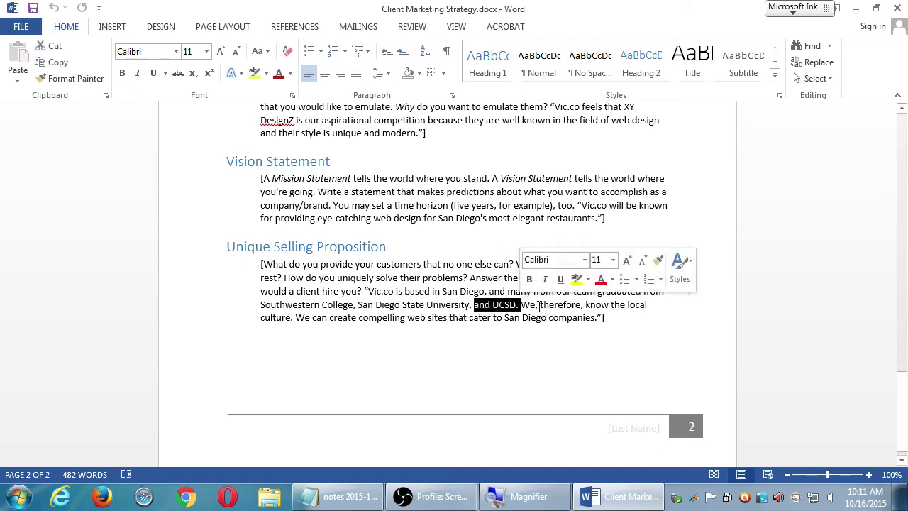
click(638, 327)
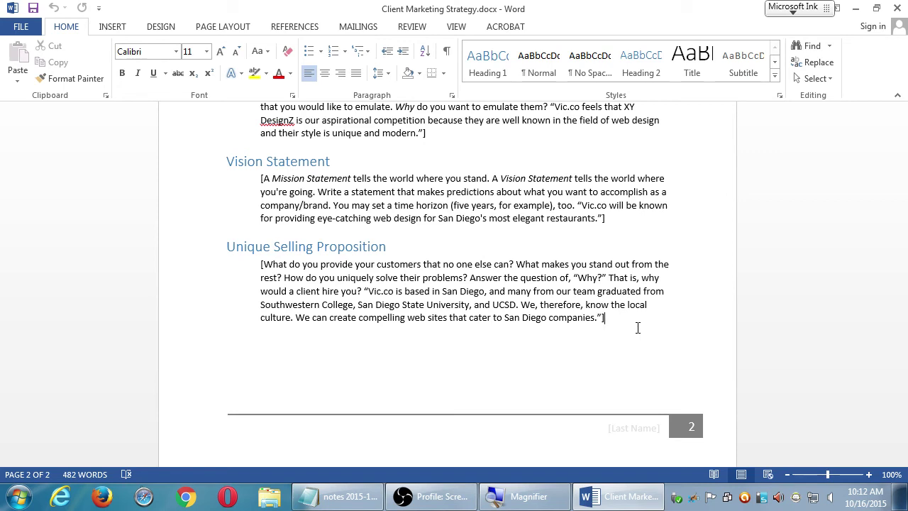
scroll(504, 336, up, 6)
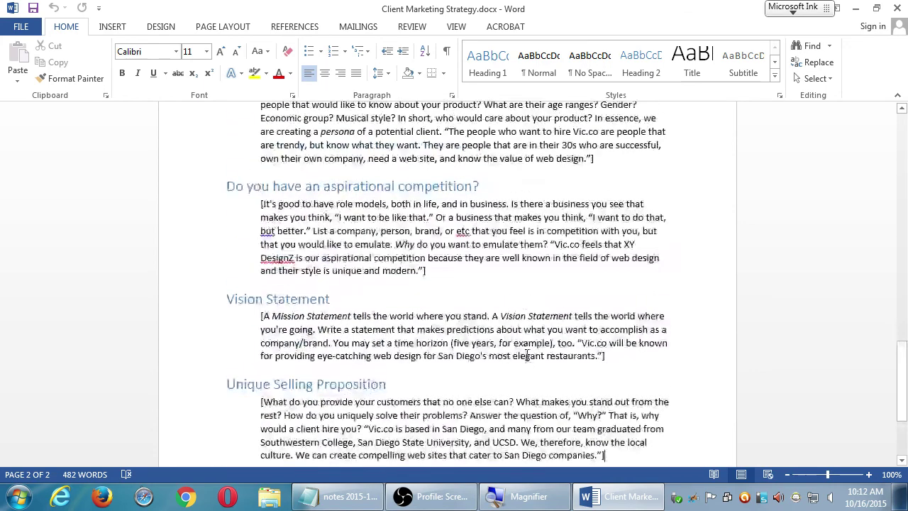
scroll(529, 338, up, 12)
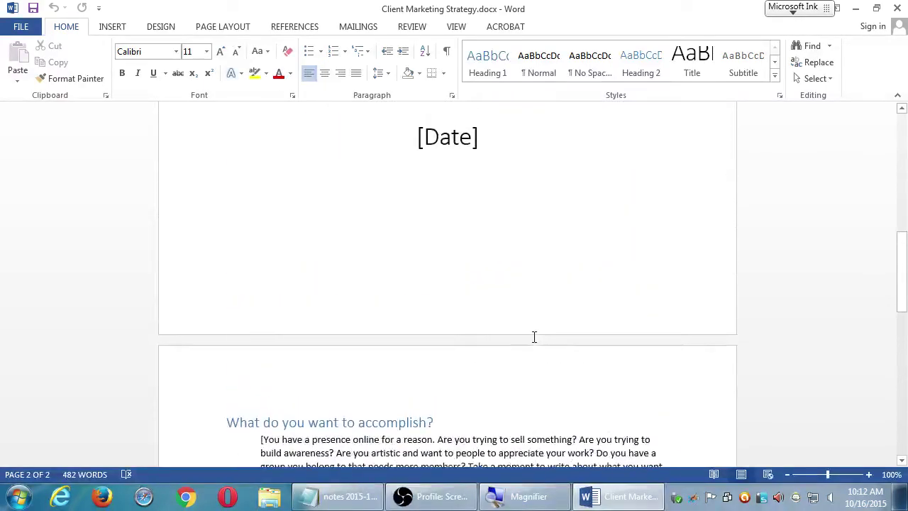
scroll(529, 338, up, 3)
scroll(533, 331, down, 9)
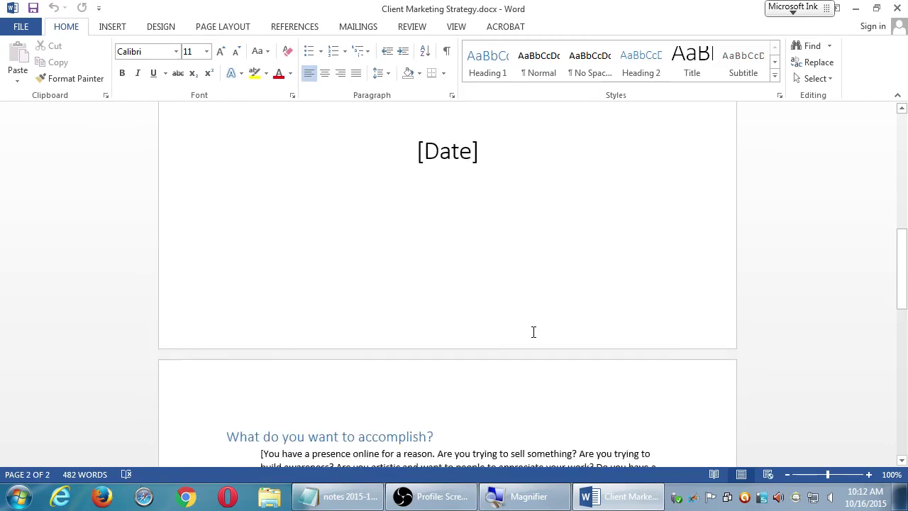
scroll(532, 332, down, 5)
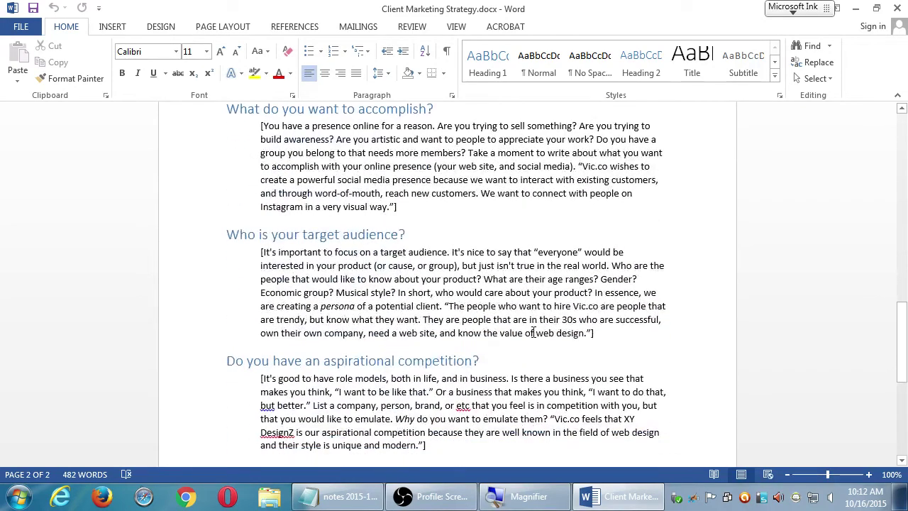
scroll(532, 331, down, 8)
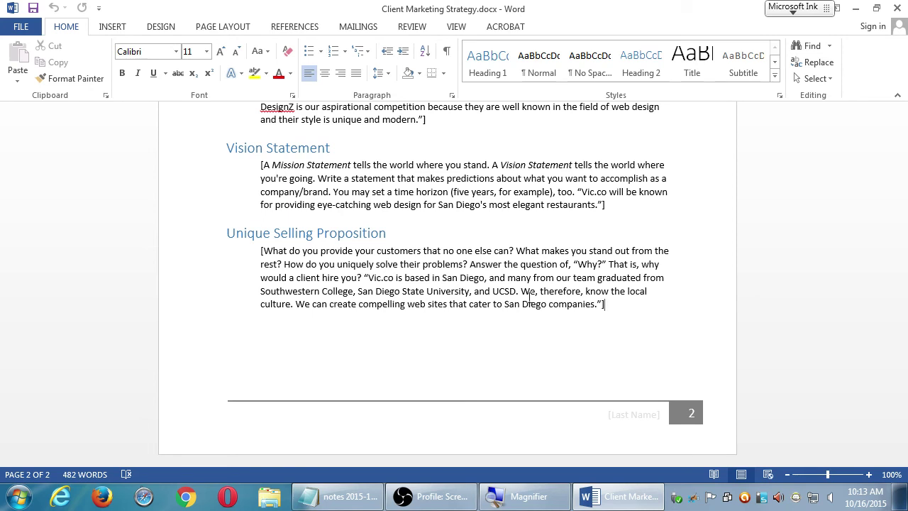
drag(291, 146, 387, 192)
click(425, 189)
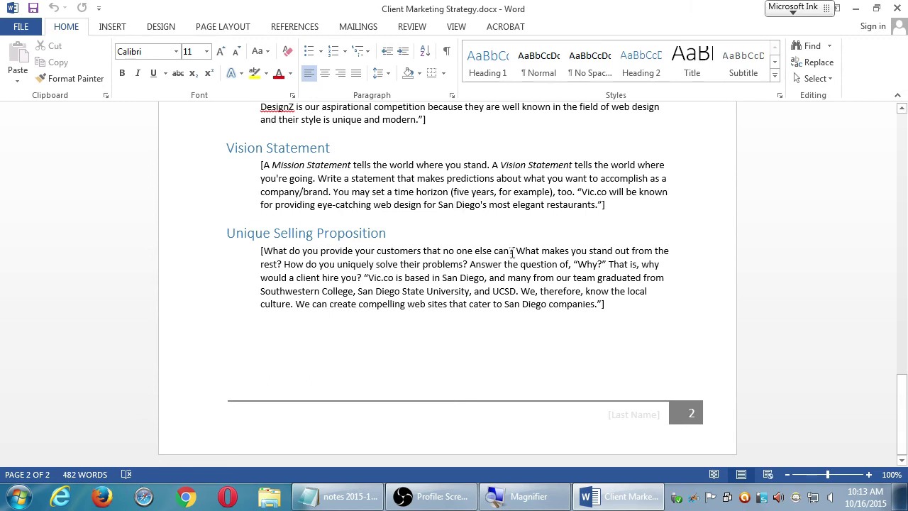
scroll(396, 236, up, 1)
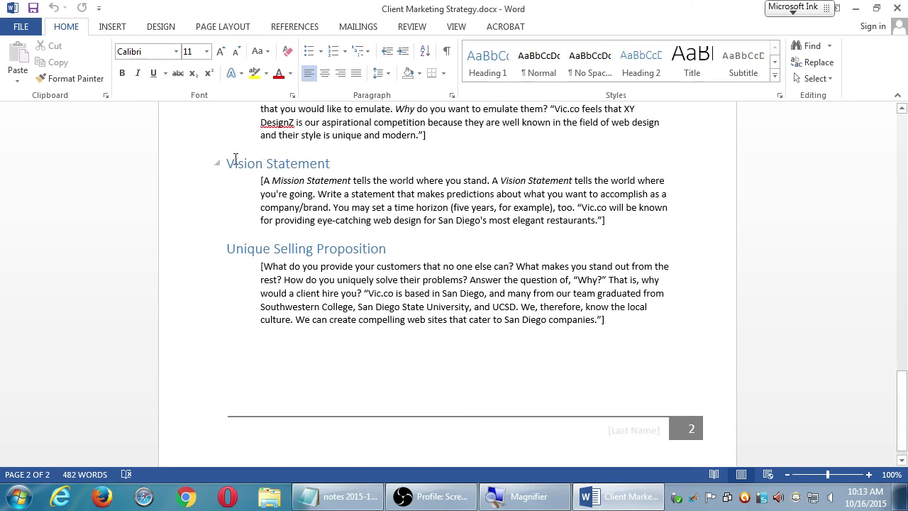
drag(234, 158, 351, 183)
click(391, 208)
drag(624, 216, 417, 194)
click(305, 180)
scroll(503, 373, down, 1)
scroll(524, 373, up, 8)
scroll(529, 381, up, 15)
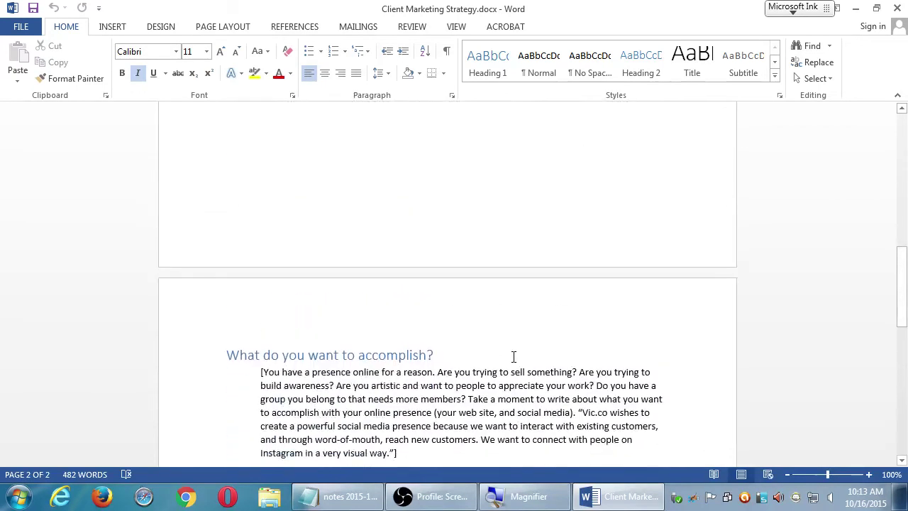
scroll(501, 348, up, 10)
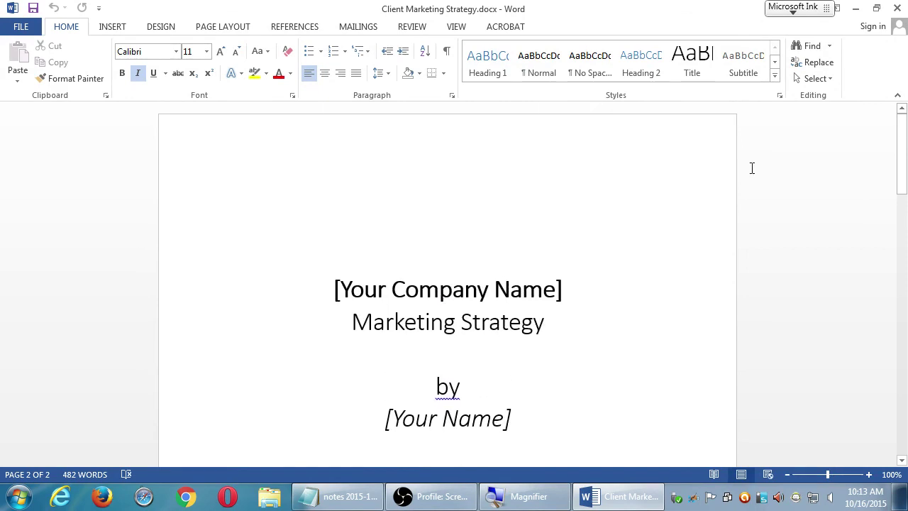
click(904, 226)
drag(904, 225, 871, 51)
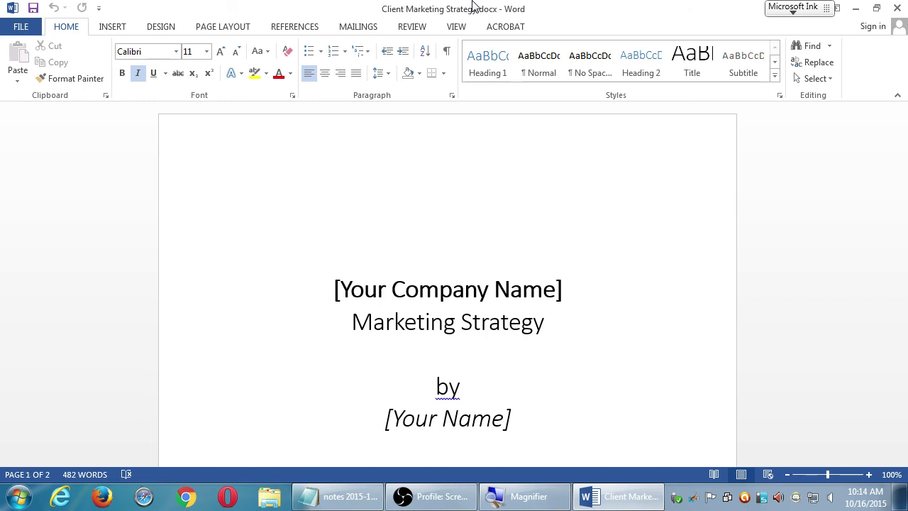
Close the Word document and open two Computer windows side by side
click(897, 7)
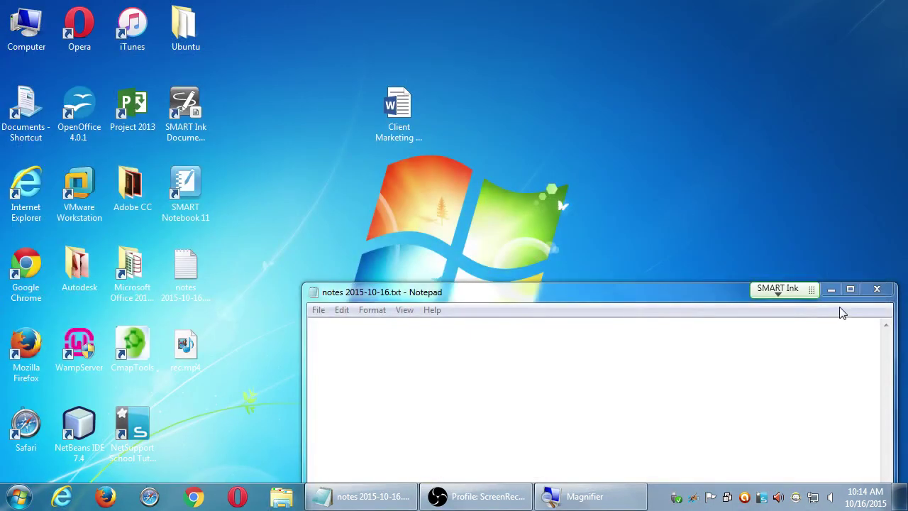
click(841, 311)
key(super+e)
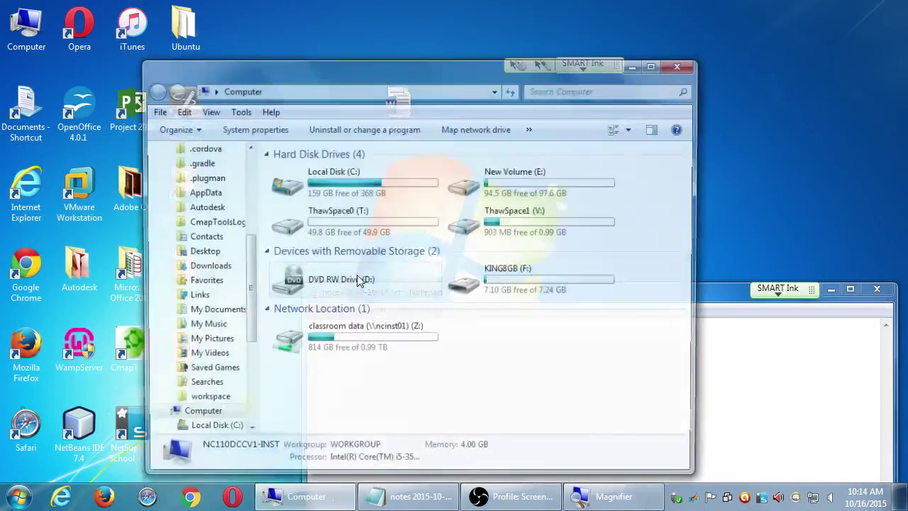
drag(437, 62, 649, 51)
key(super+e)
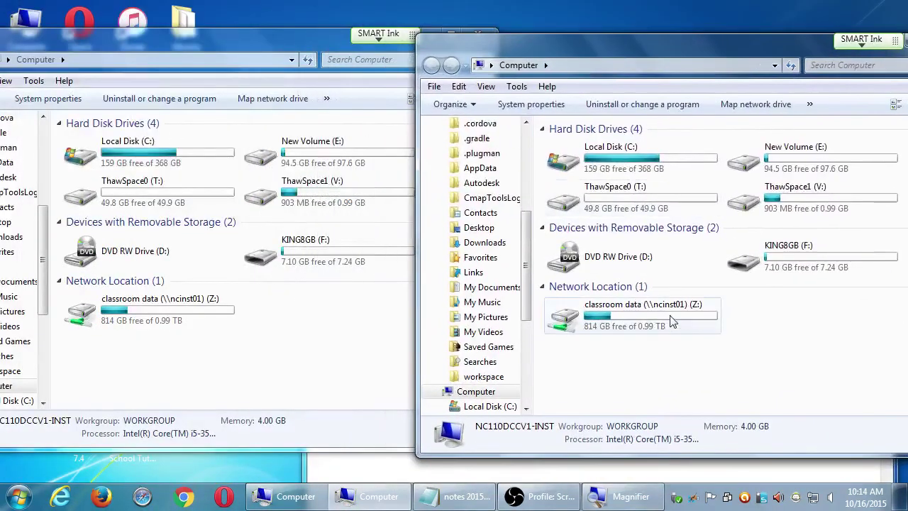
Show classroom data (Z:) in one window and F:\2015-10 4SEO in the other
double_click(628, 304)
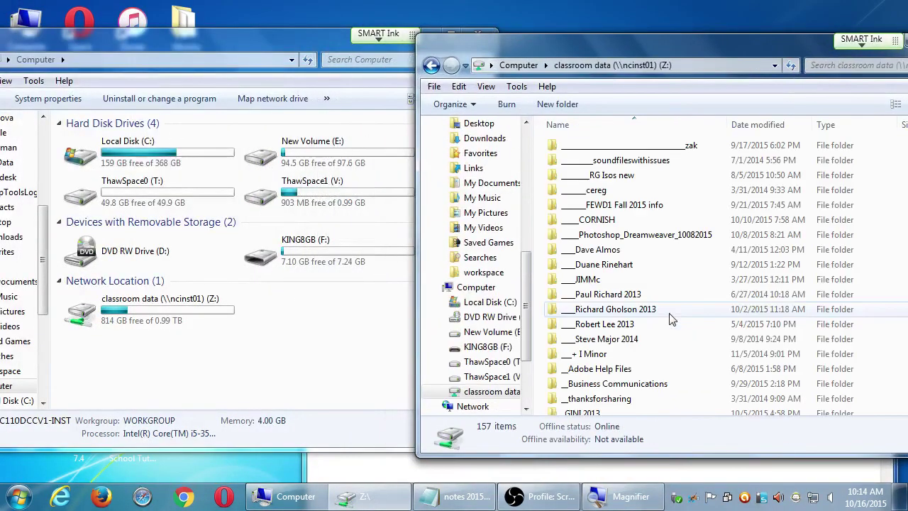
click(160, 164)
key(End)
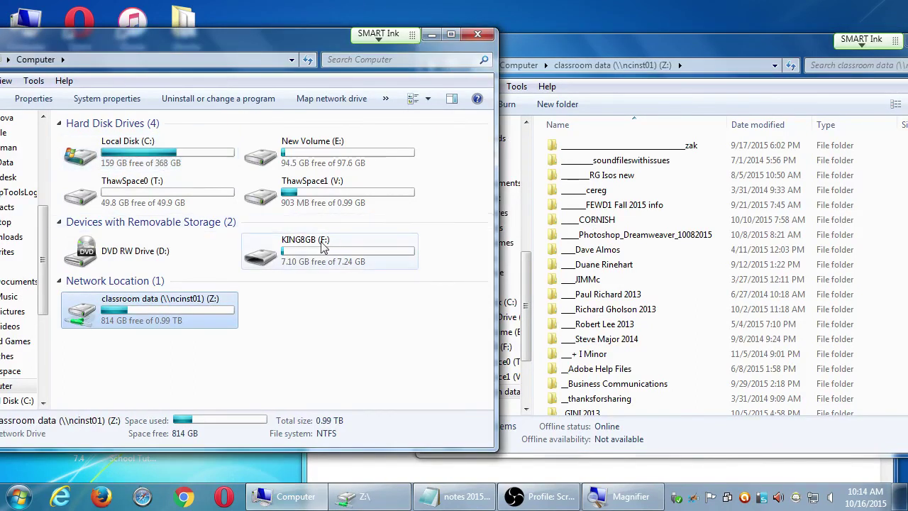
double_click(285, 251)
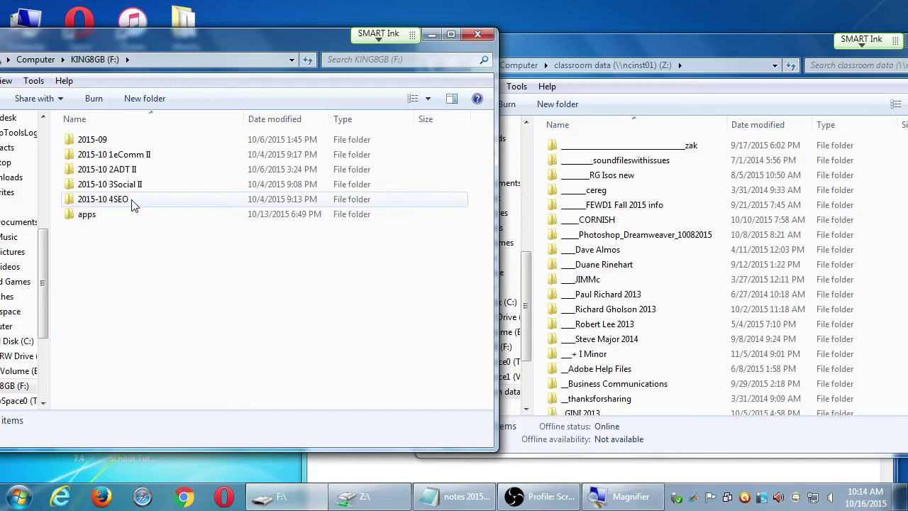
double_click(133, 205)
Copy campos-seo-2webmaster-tools.pdf into Z:\Campos SEO, then close both Explorer windows
click(637, 300)
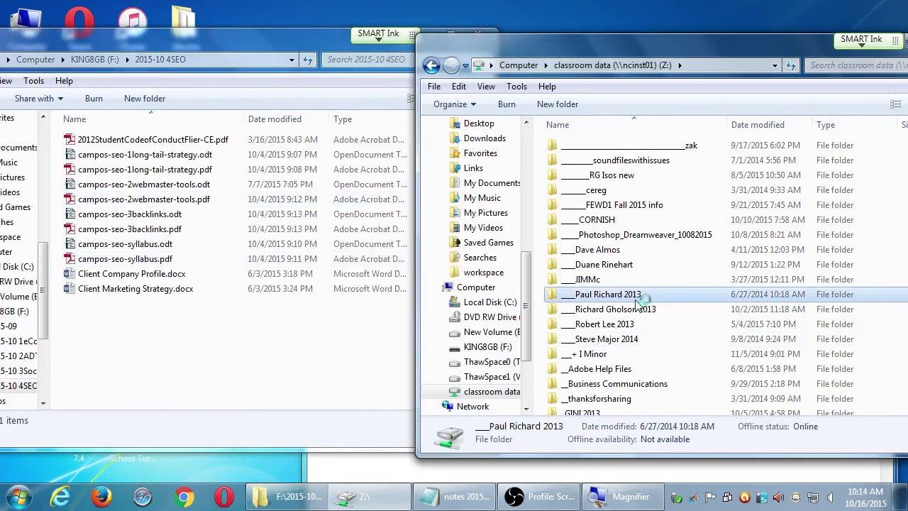
key(c)
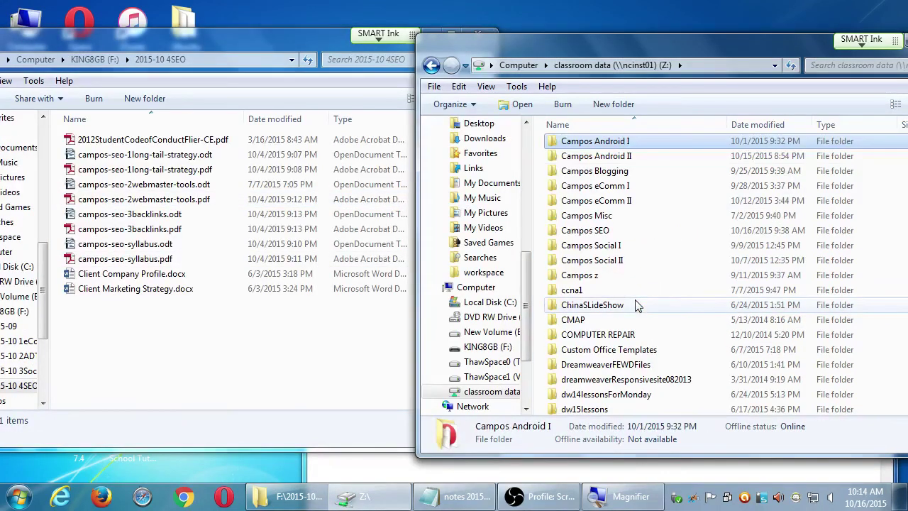
double_click(609, 231)
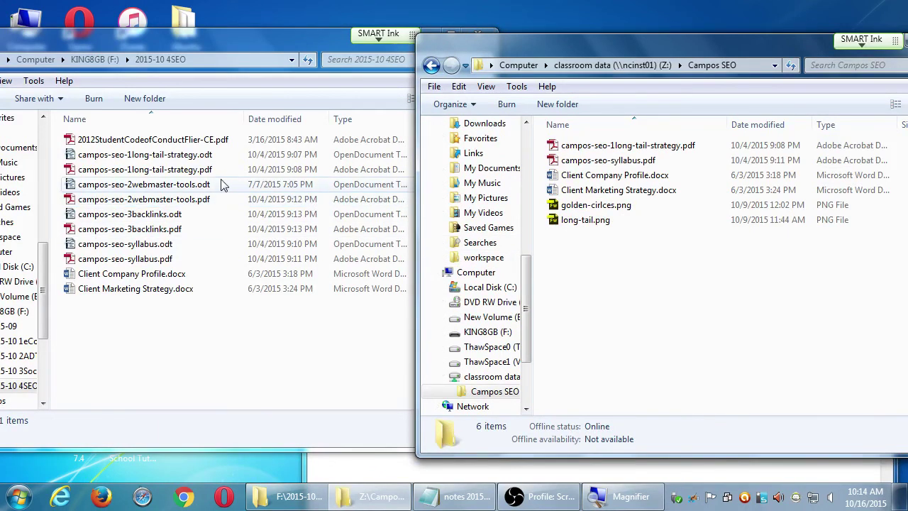
drag(210, 200, 674, 361)
drag(790, 58, 666, 84)
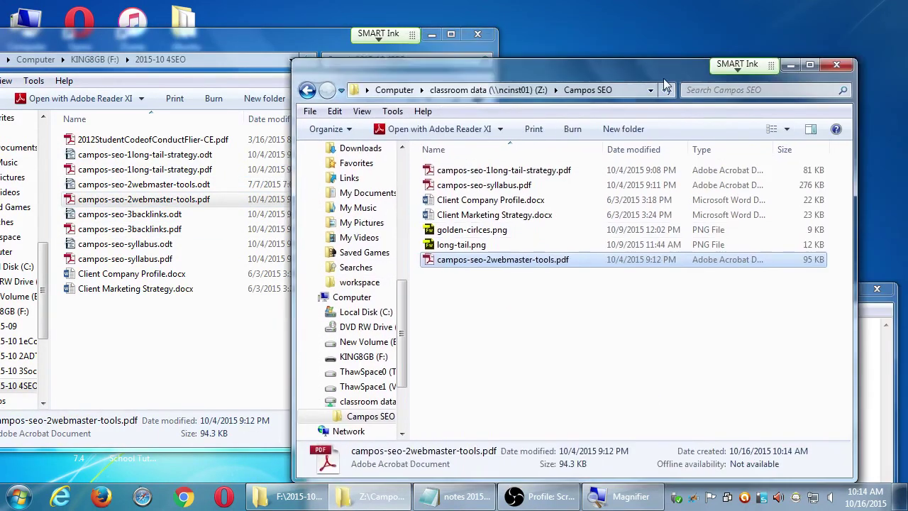
key(alt+F4)
key(alt+F4)
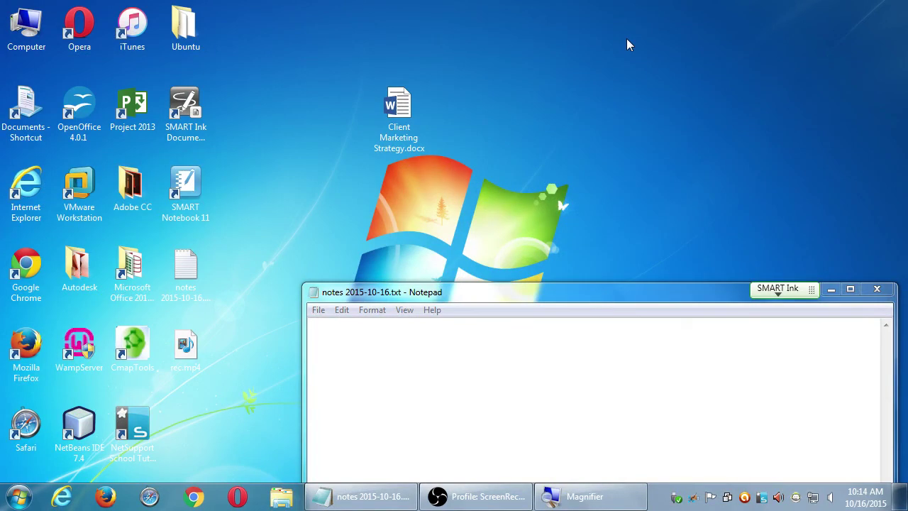
Go through Computer and classroom data (Z:) to reopen the Campos SEO folder
double_click(19, 63)
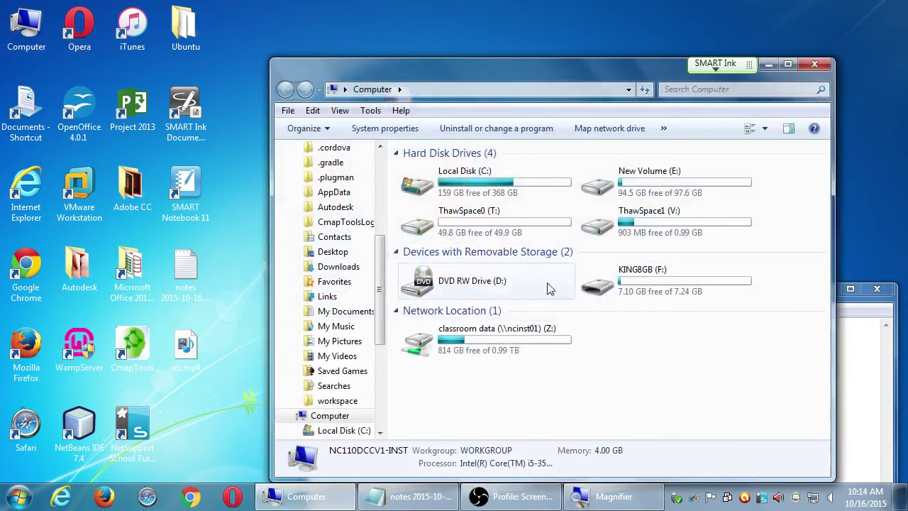
click(512, 345)
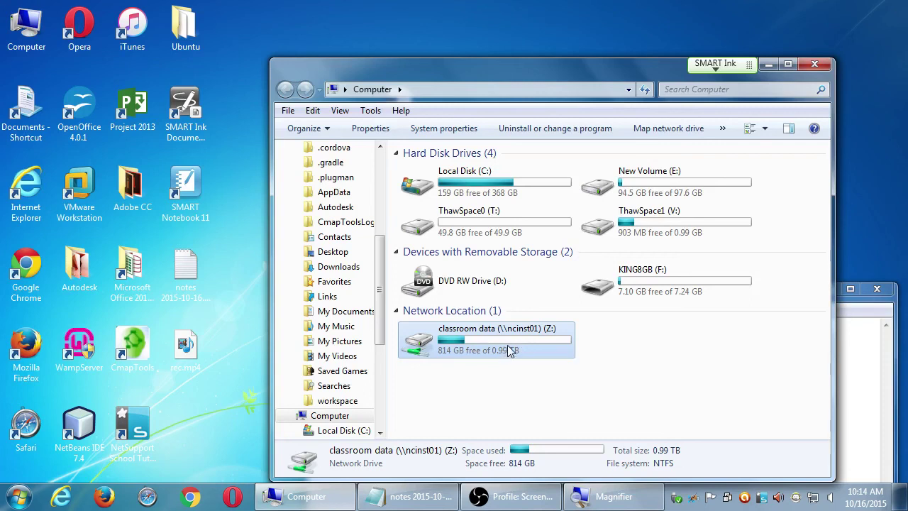
double_click(508, 350)
click(513, 303)
scroll(515, 323, down, 3)
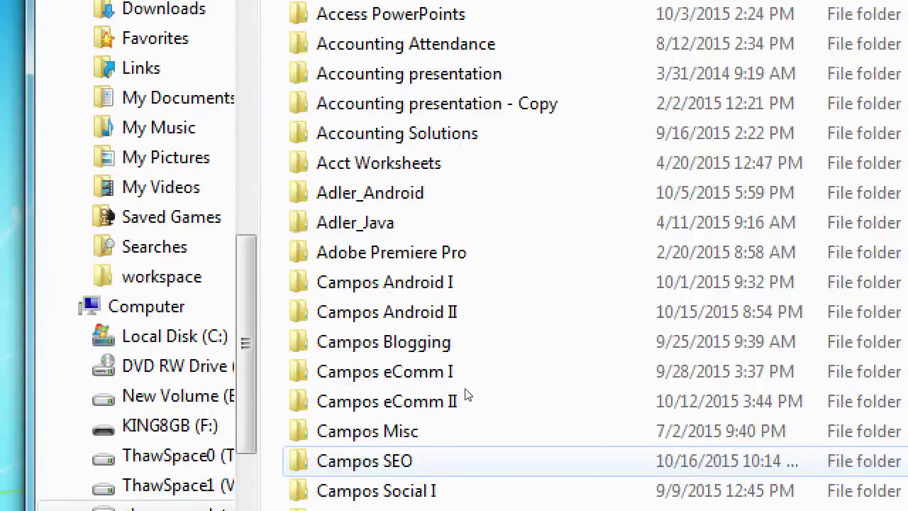
key(Return)
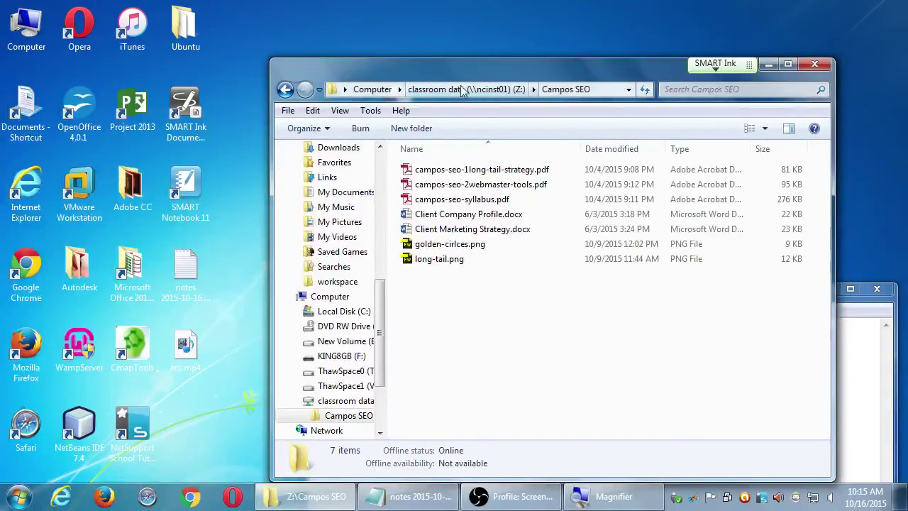
Drag campos-seo-2webmaster-tools.pdf from Campos SEO onto the desktop, then show the screen recorder
drag(461, 67, 600, 39)
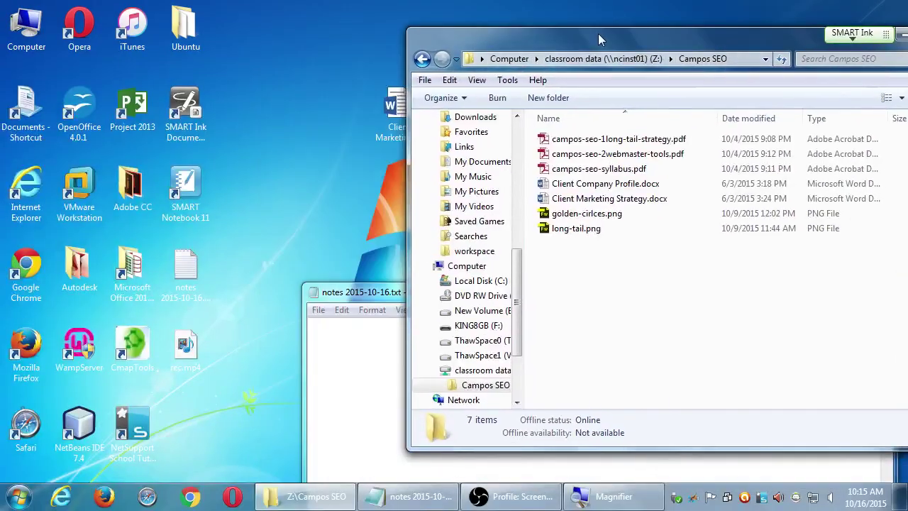
drag(588, 153, 347, 216)
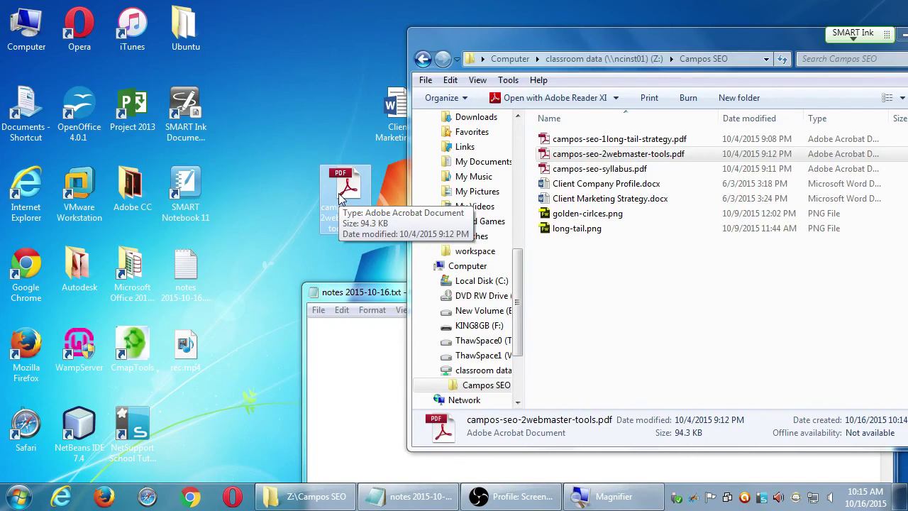
click(516, 497)
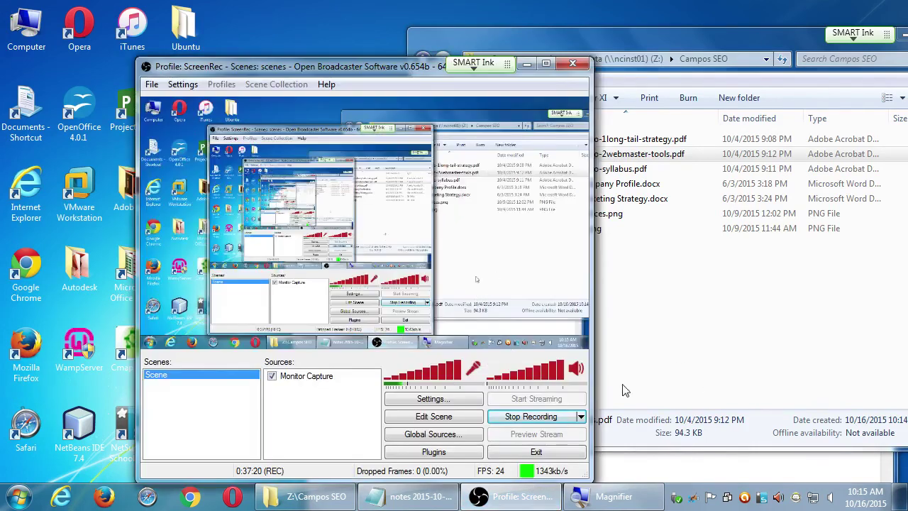